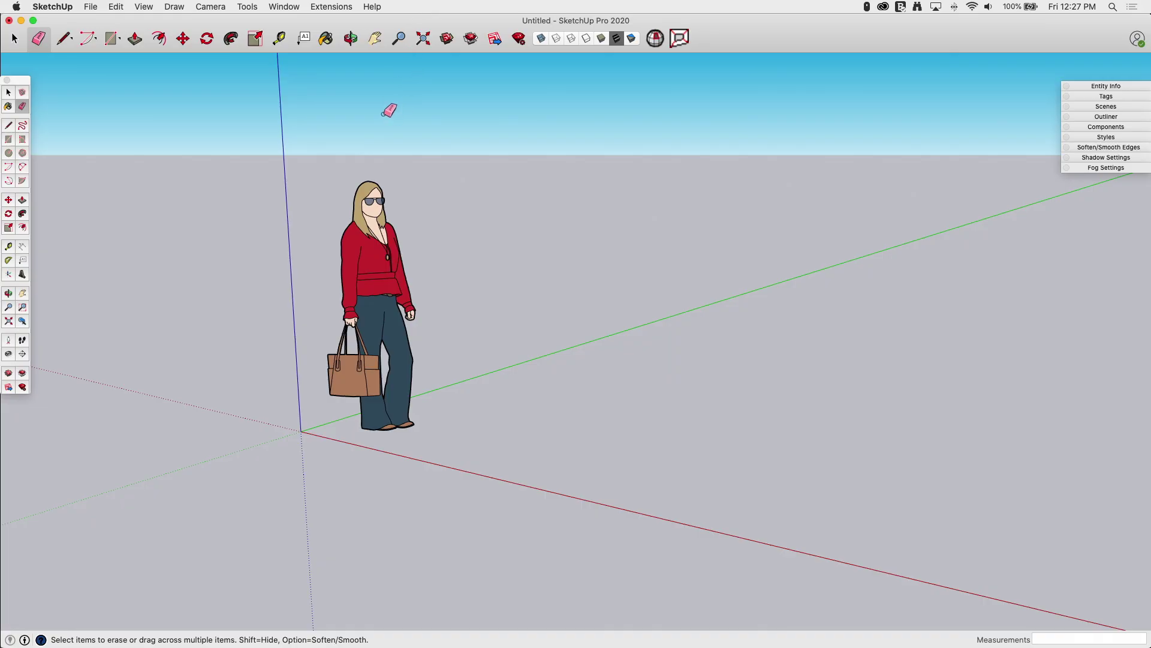
Review the available arc tool variants and the list of tool palettes without changing anything.
{"action": "key", "text": "space"}
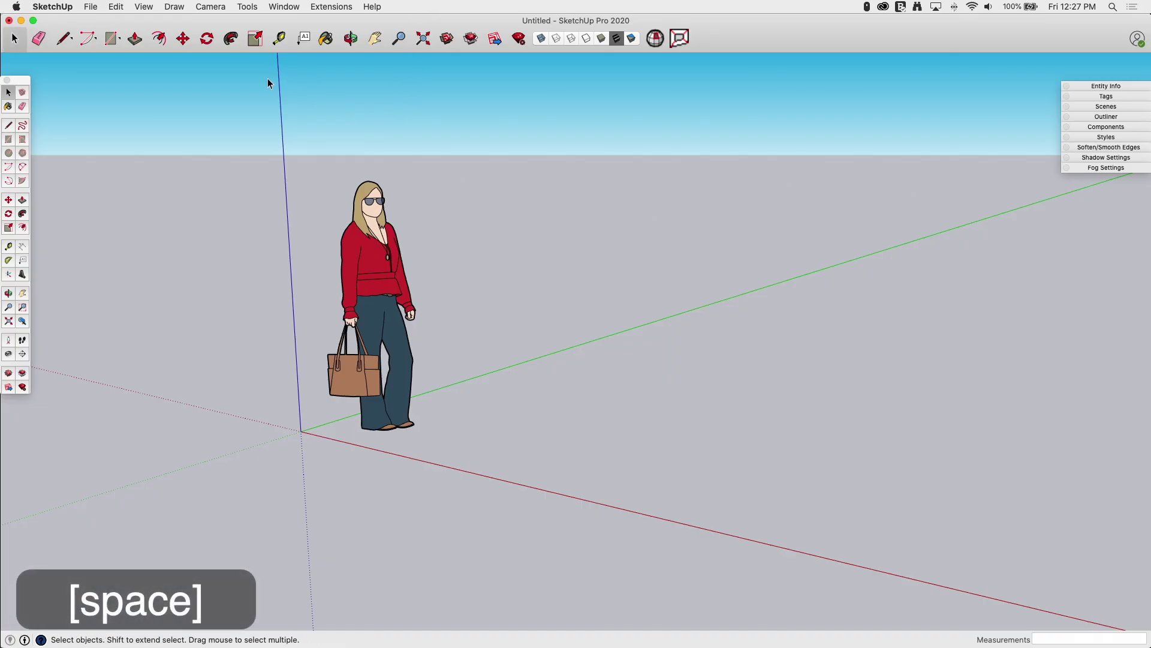
{"action": "left_click", "coordinate": [96, 42]}
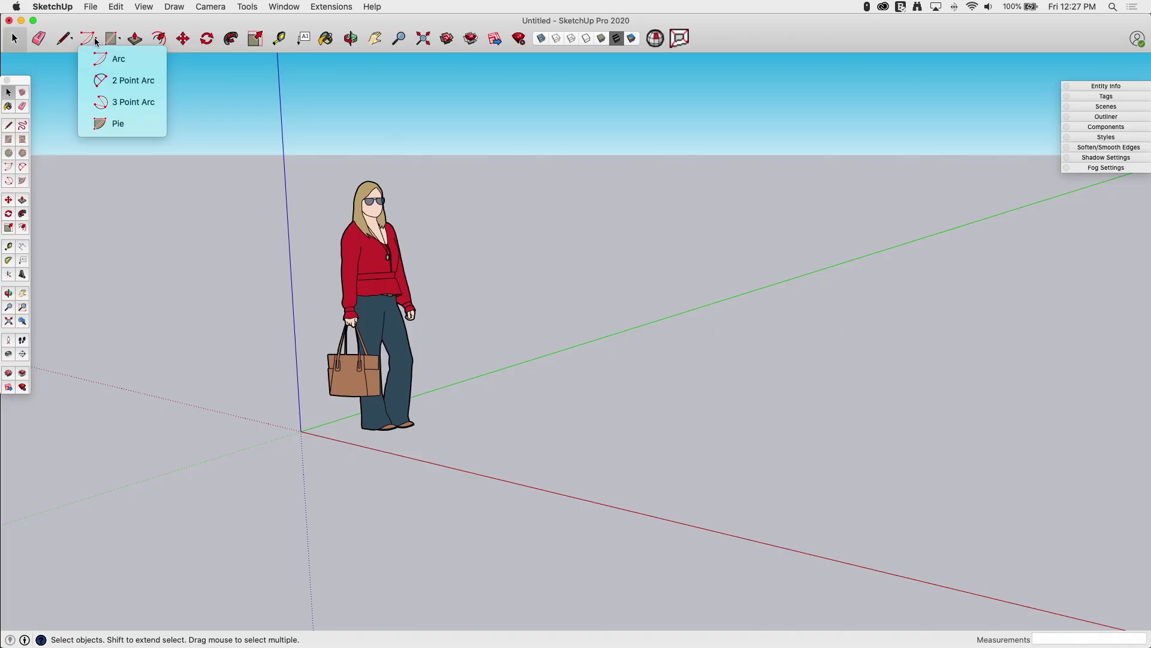
{"action": "left_click", "coordinate": [96, 41]}
{"action": "left_click", "coordinate": [96, 41]}
{"action": "left_click", "coordinate": [141, 8]}
{"action": "left_click", "coordinate": [142, 7]}
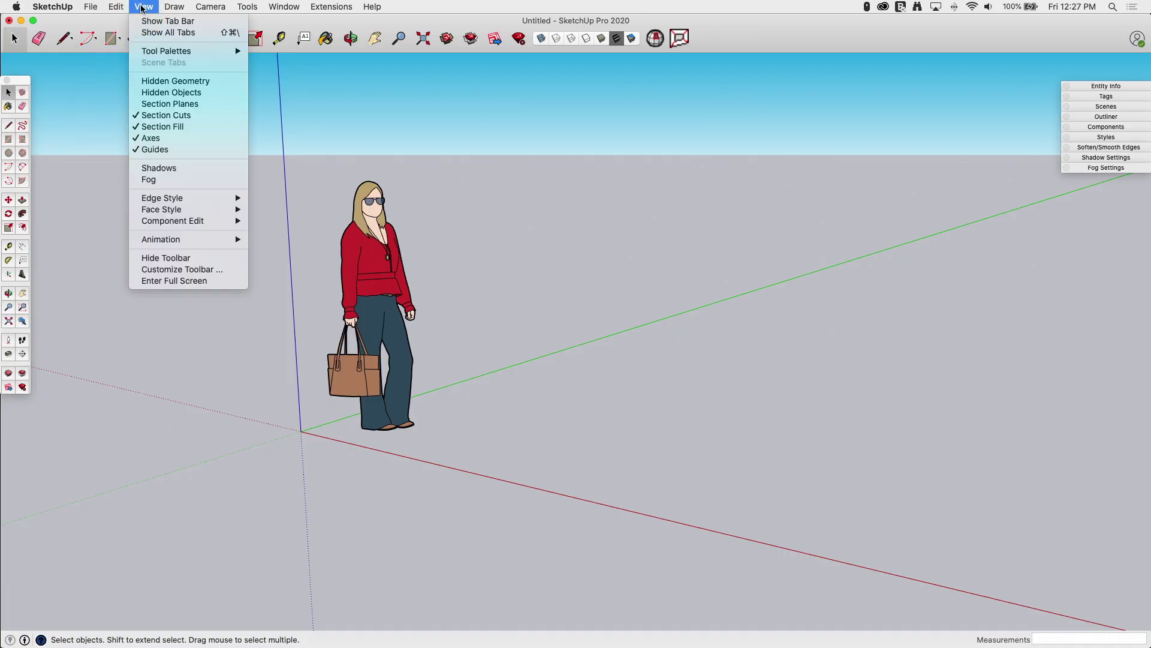
{"action": "mouse_move", "coordinate": [158, 55]}
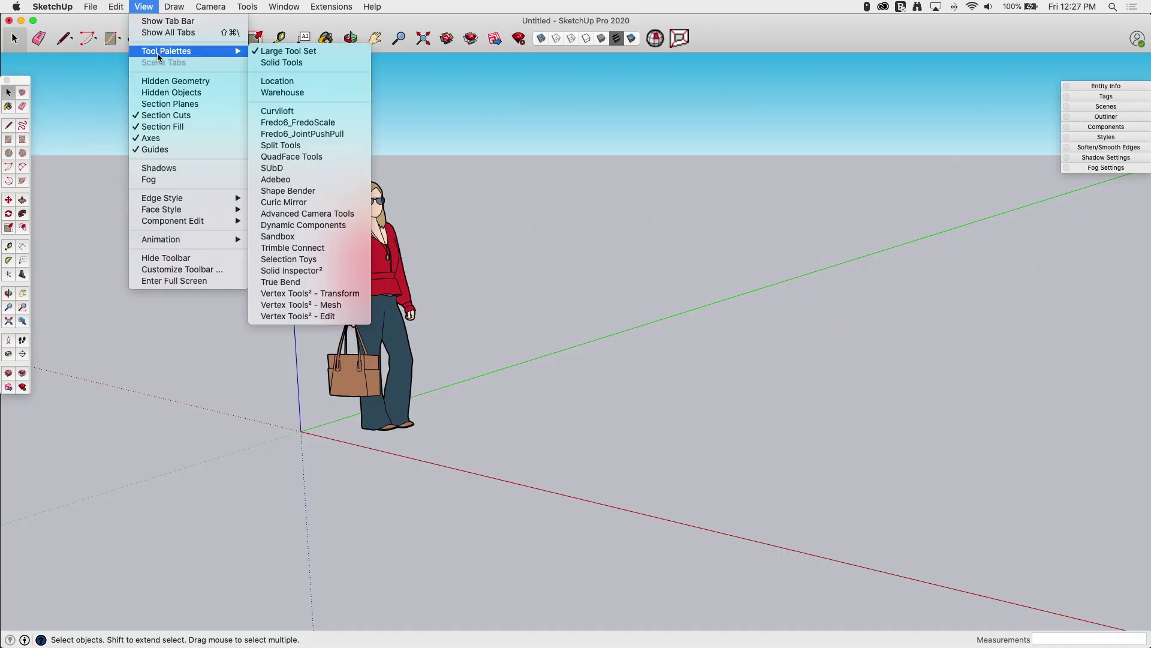
{"action": "left_click", "coordinate": [76, 20]}
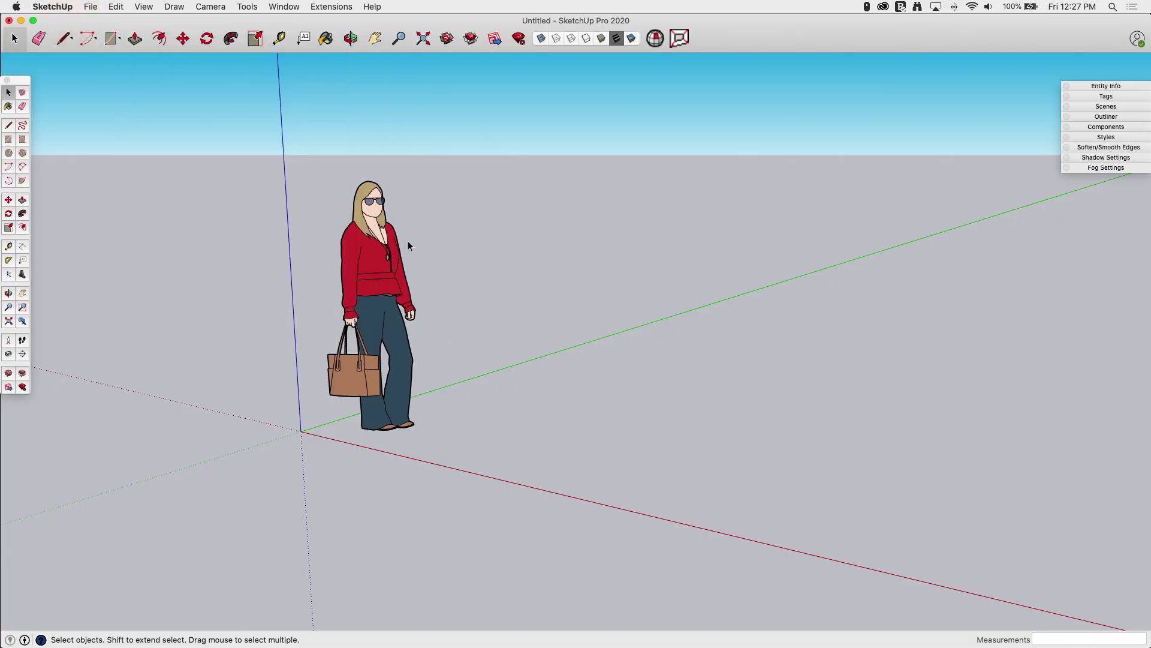
Erase the standing woman scale figure near the origin.
{"action": "left_click", "coordinate": [38, 40]}
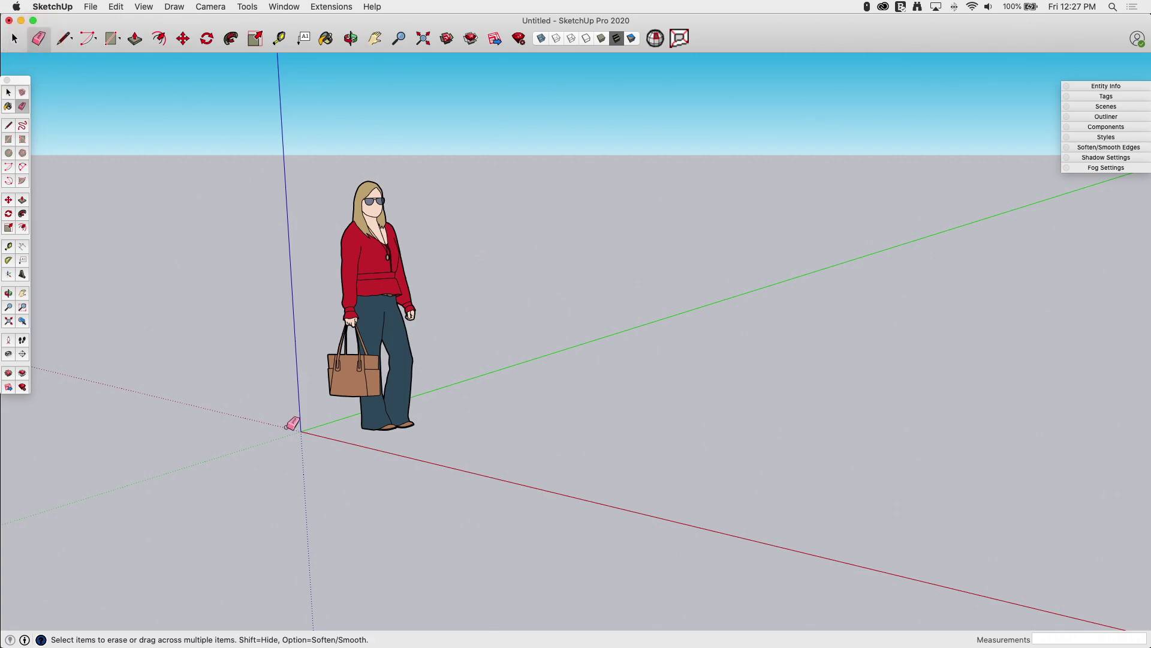
{"action": "left_click_drag", "start_coordinate": [420, 227], "coordinate": [281, 312]}
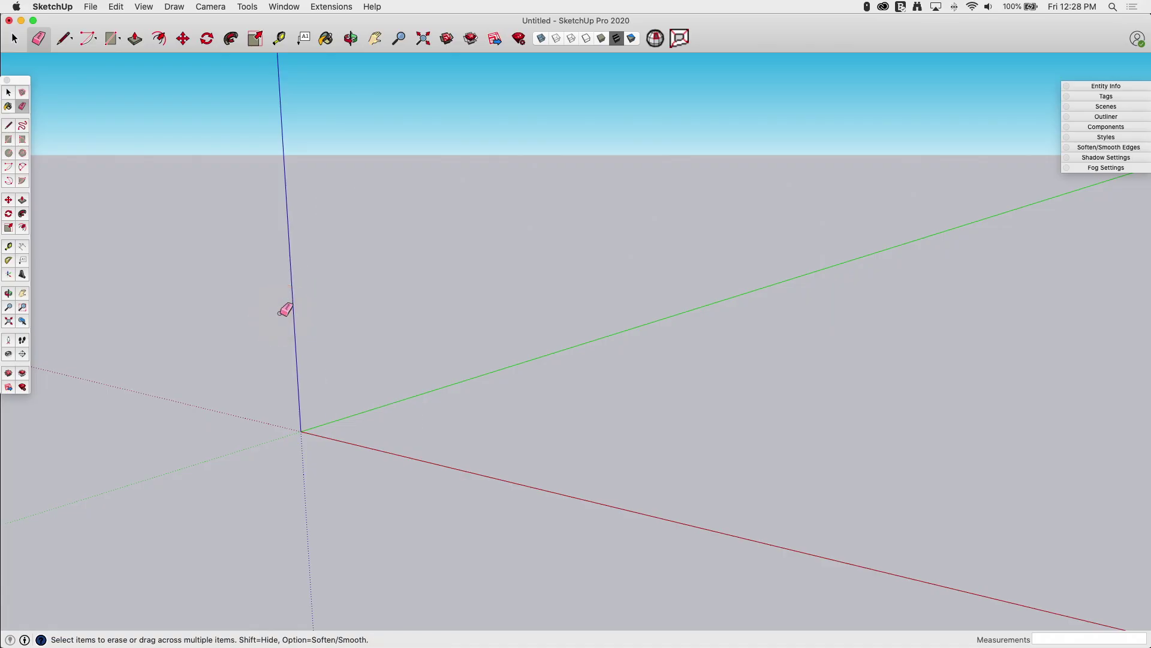
Draw a 120-degree centre-point arc on the ground plane, centred at the origin and starting on the red axis.
{"action": "left_click", "coordinate": [96, 40]}
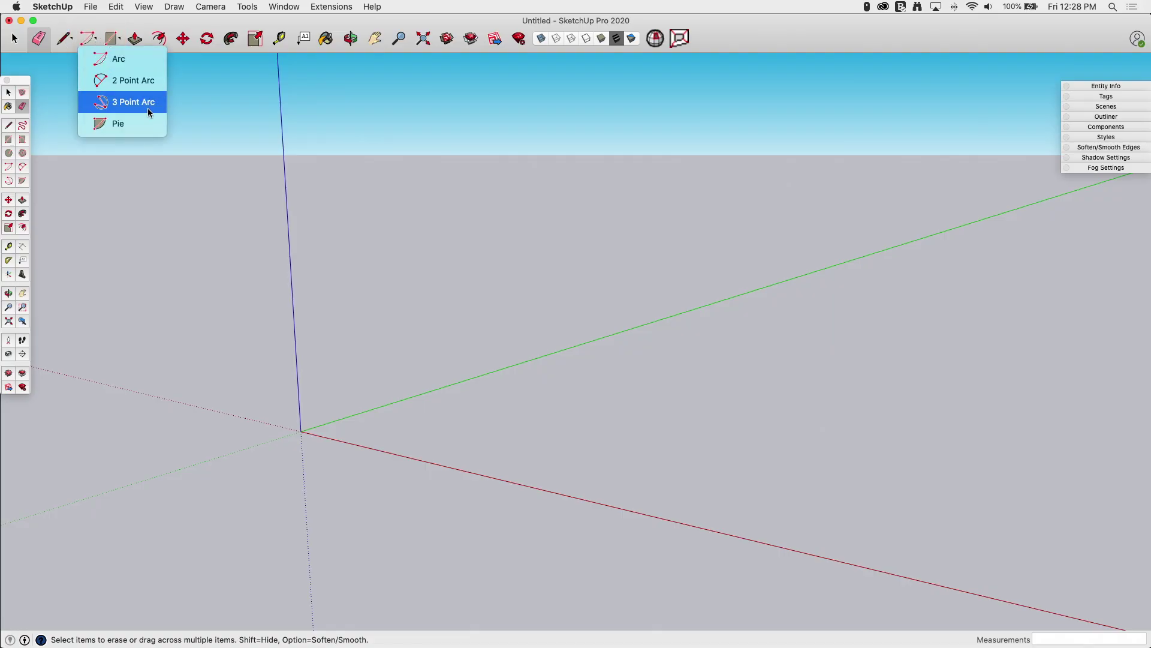
{"action": "left_click", "coordinate": [98, 61]}
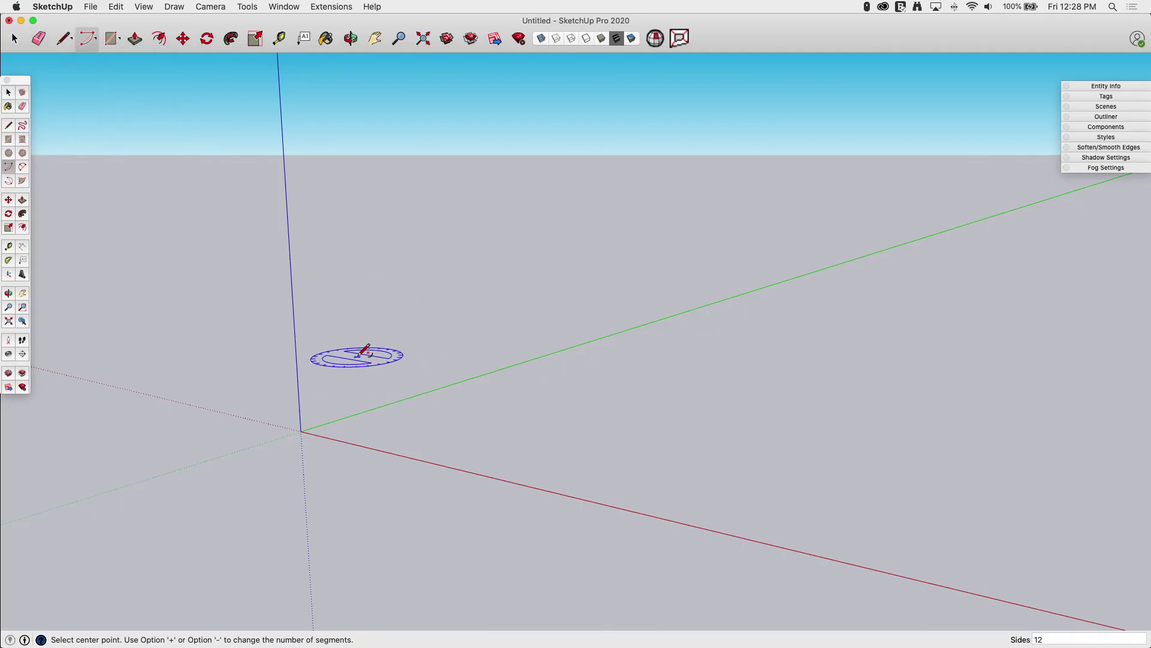
{"action": "middle_click_drag", "start_coordinate": [357, 353], "coordinate": [406, 390]}
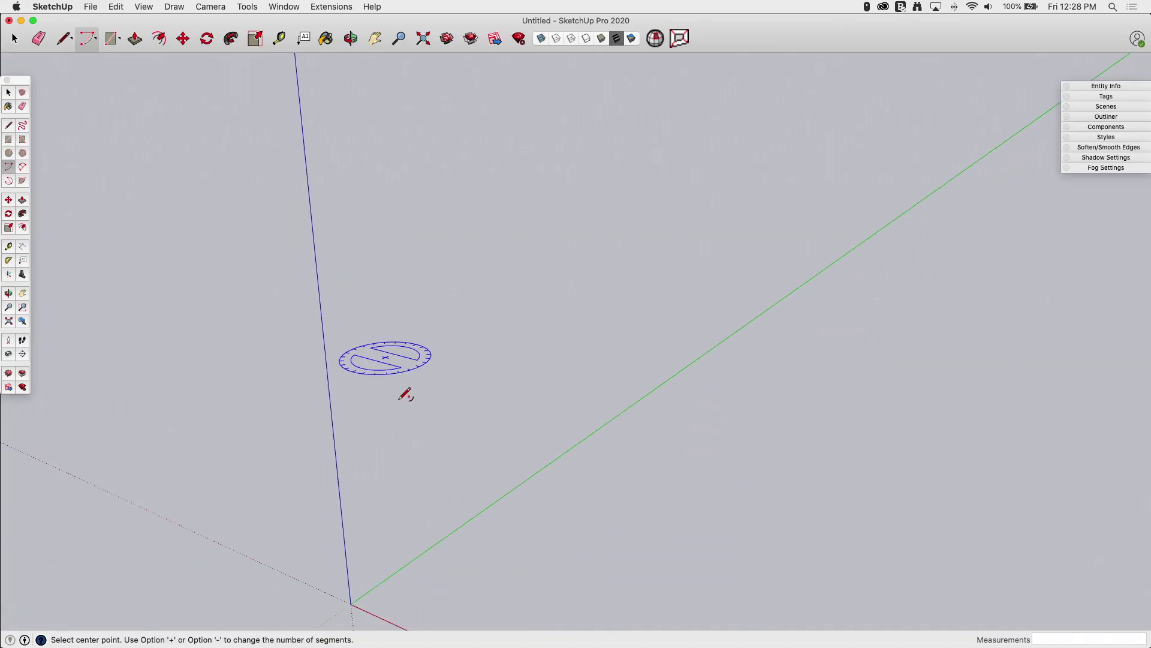
{"action": "scroll", "coordinate": [372, 540], "scroll_direction": "down", "scroll_amount": 3}
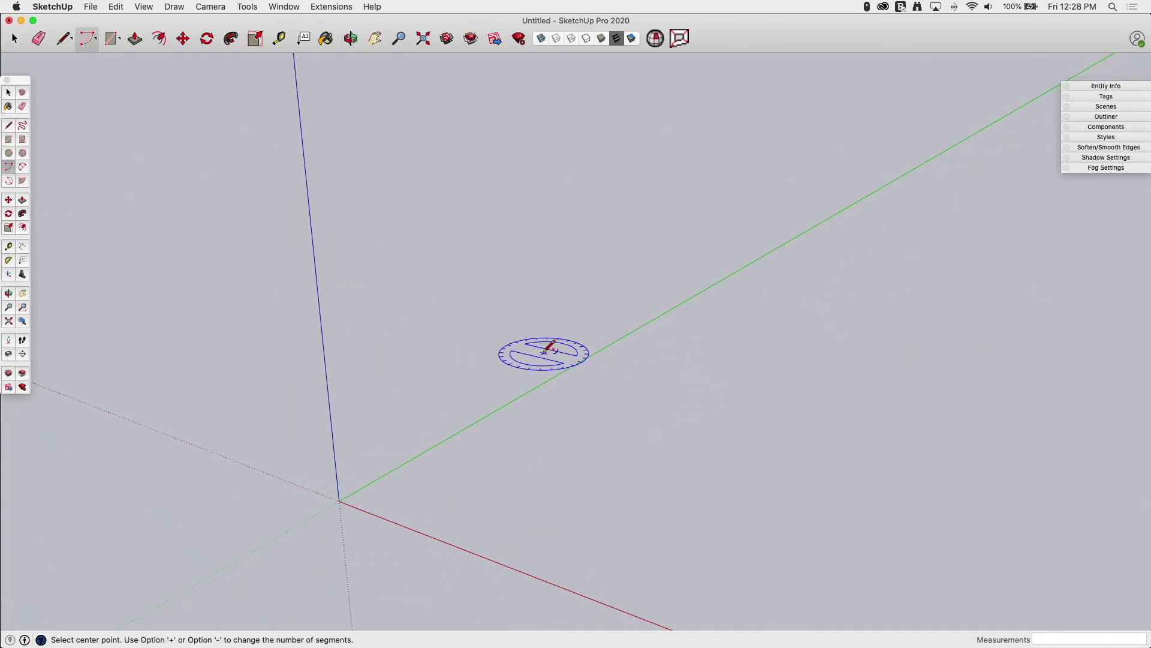
{"action": "scroll", "coordinate": [475, 196], "scroll_direction": "down", "scroll_amount": 2}
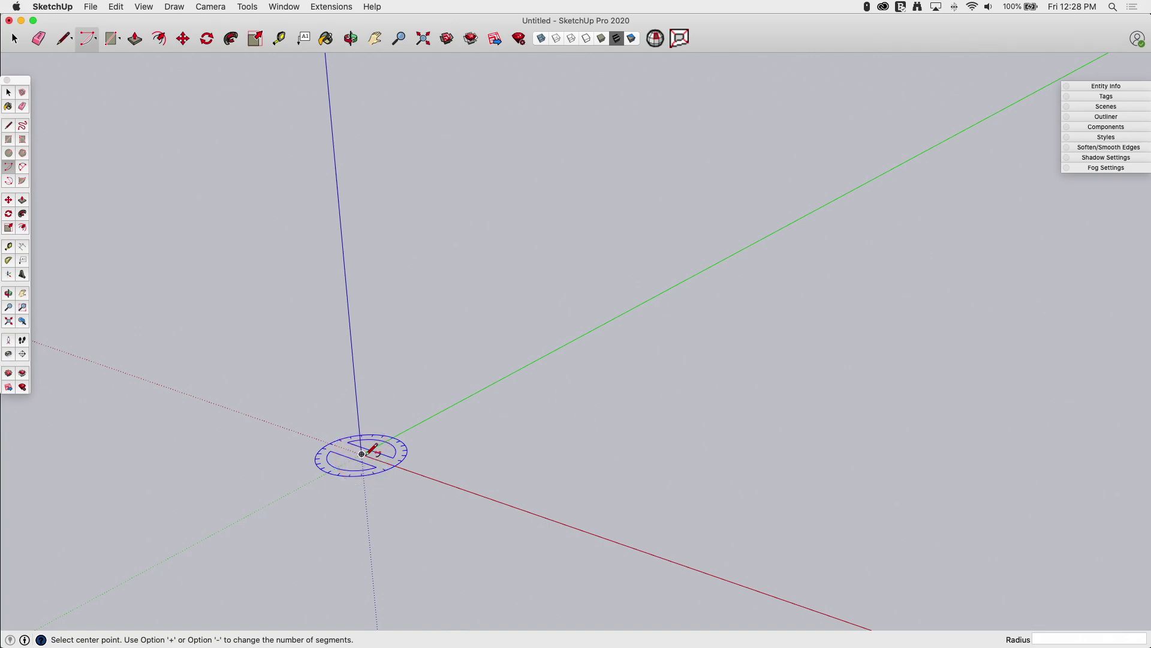
{"action": "left_click", "coordinate": [361, 454]}
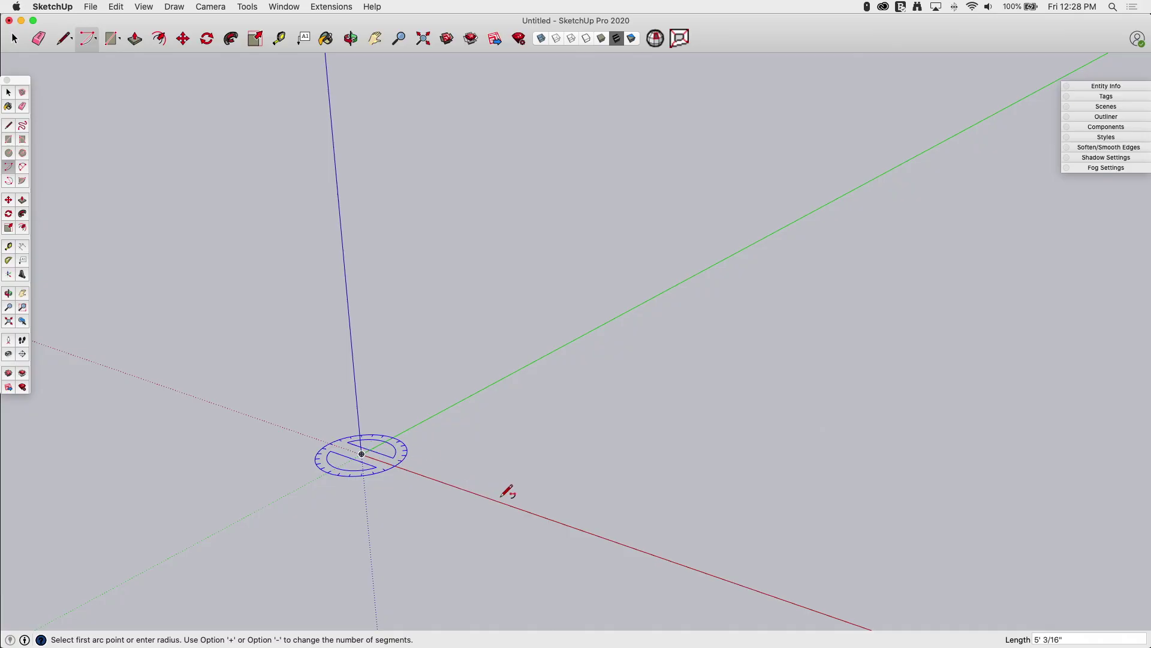
{"action": "left_click", "coordinate": [465, 489]}
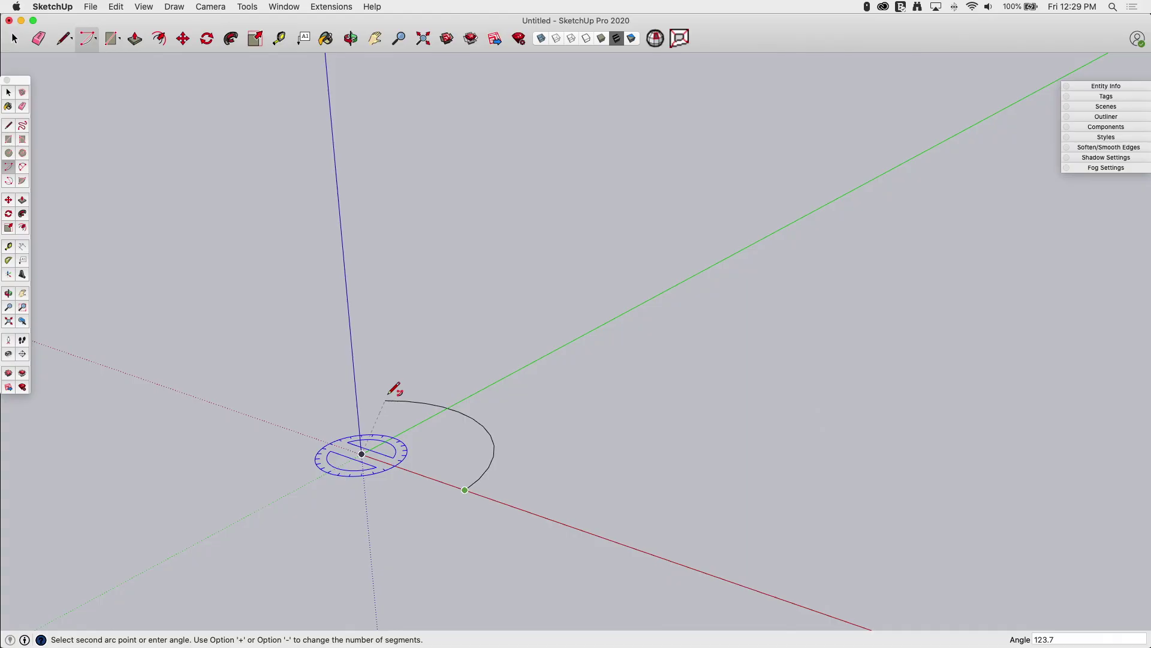
{"action": "type", "text": "20"}
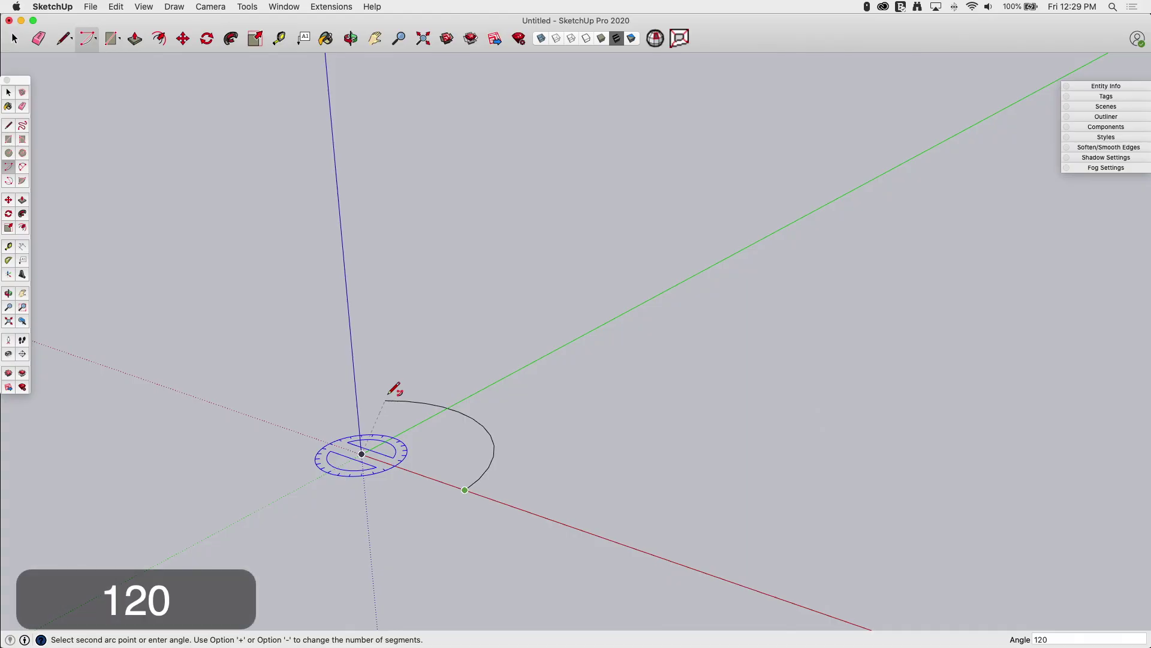
{"action": "key", "text": "Return"}
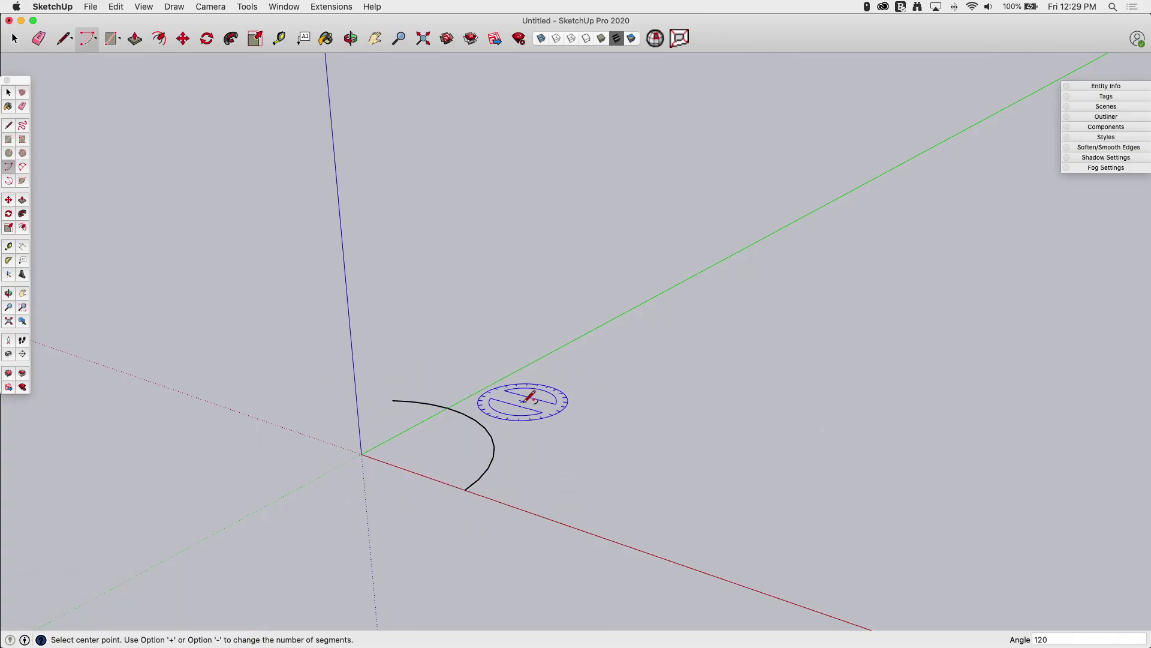
{"action": "middle_click_drag", "start_coordinate": [592, 328], "coordinate": [617, 578]}
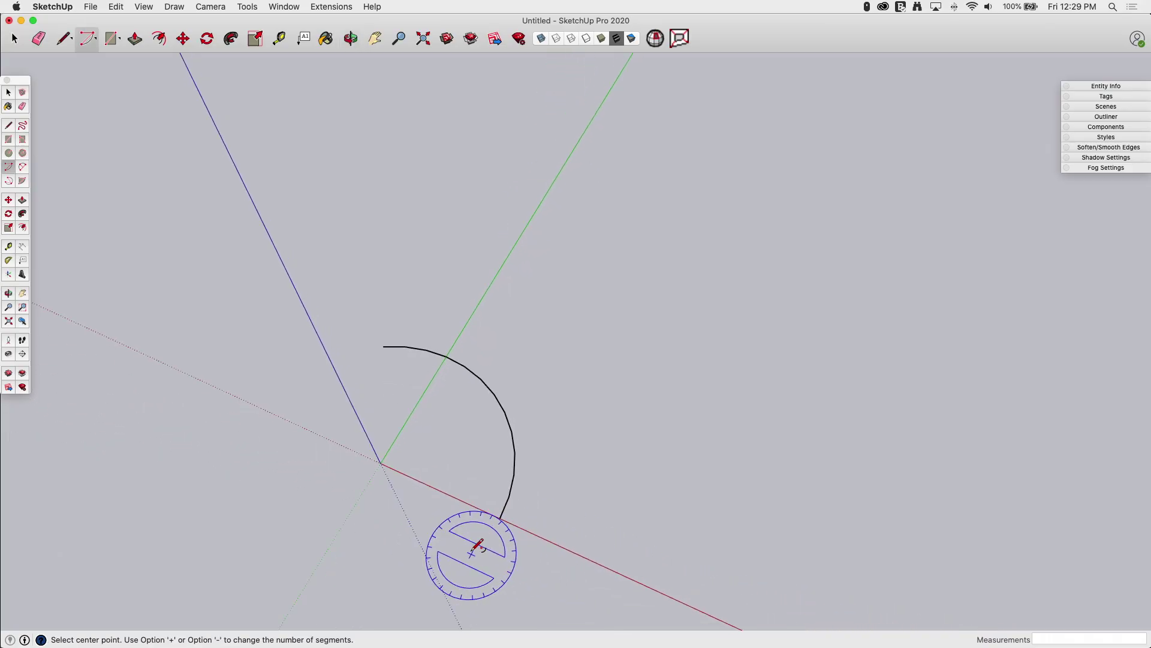
{"action": "scroll", "coordinate": [419, 475], "scroll_direction": "up", "scroll_amount": 5}
{"action": "scroll", "coordinate": [419, 478], "scroll_direction": "up", "scroll_amount": 2}
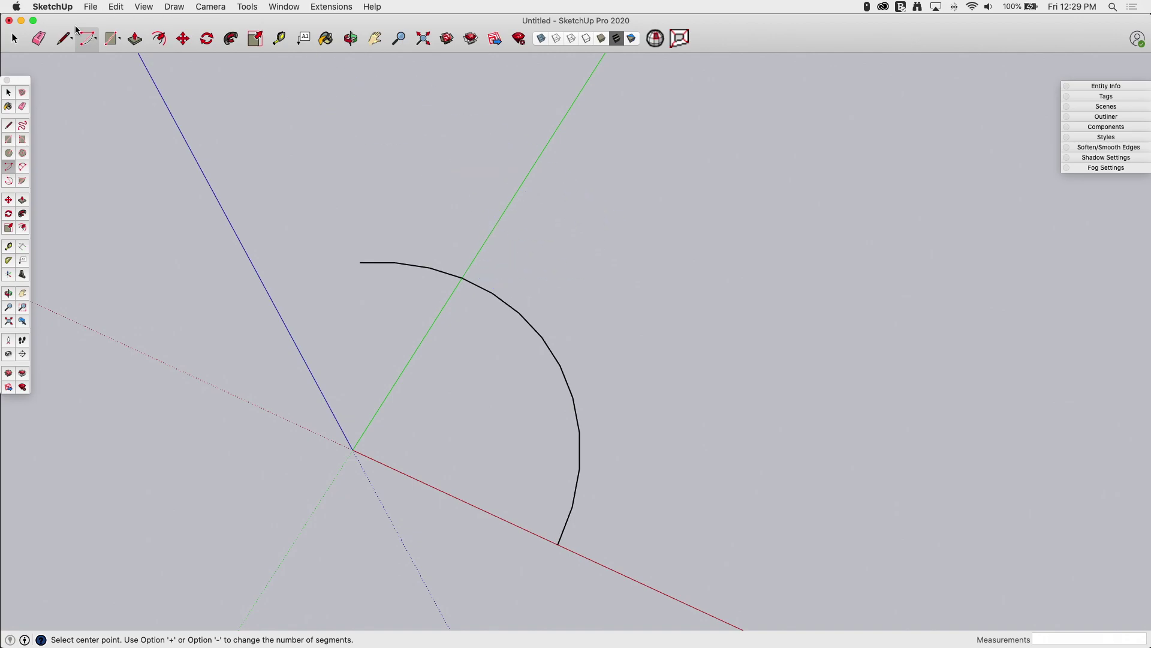
{"action": "left_click", "coordinate": [110, 42]}
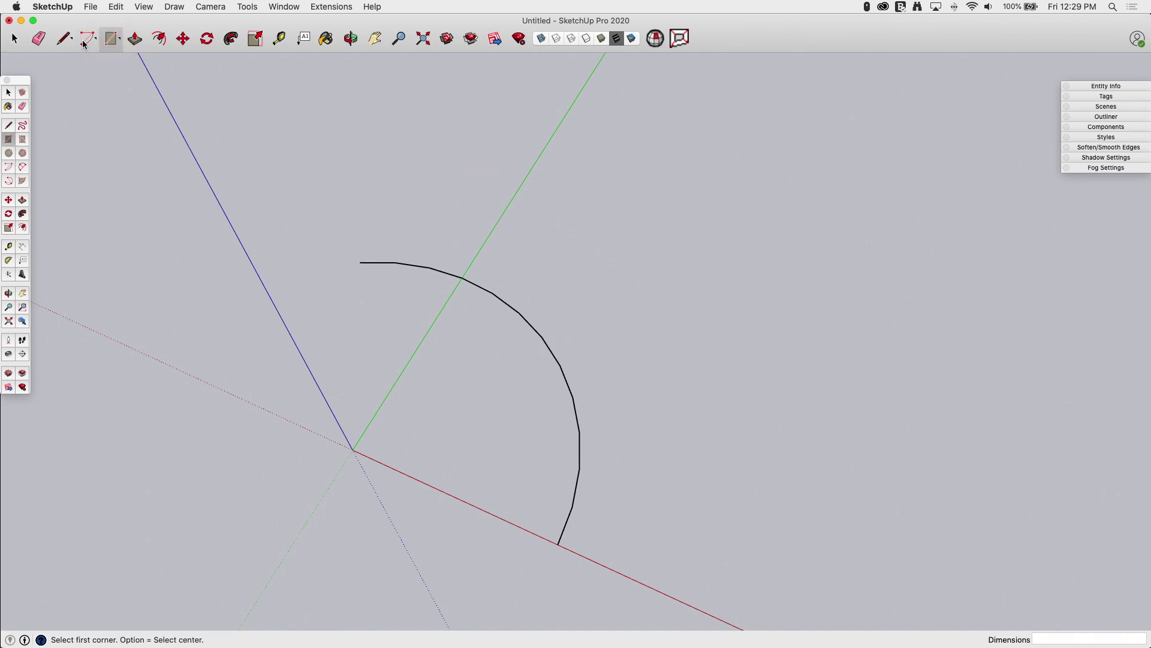
{"action": "left_click", "coordinate": [85, 42]}
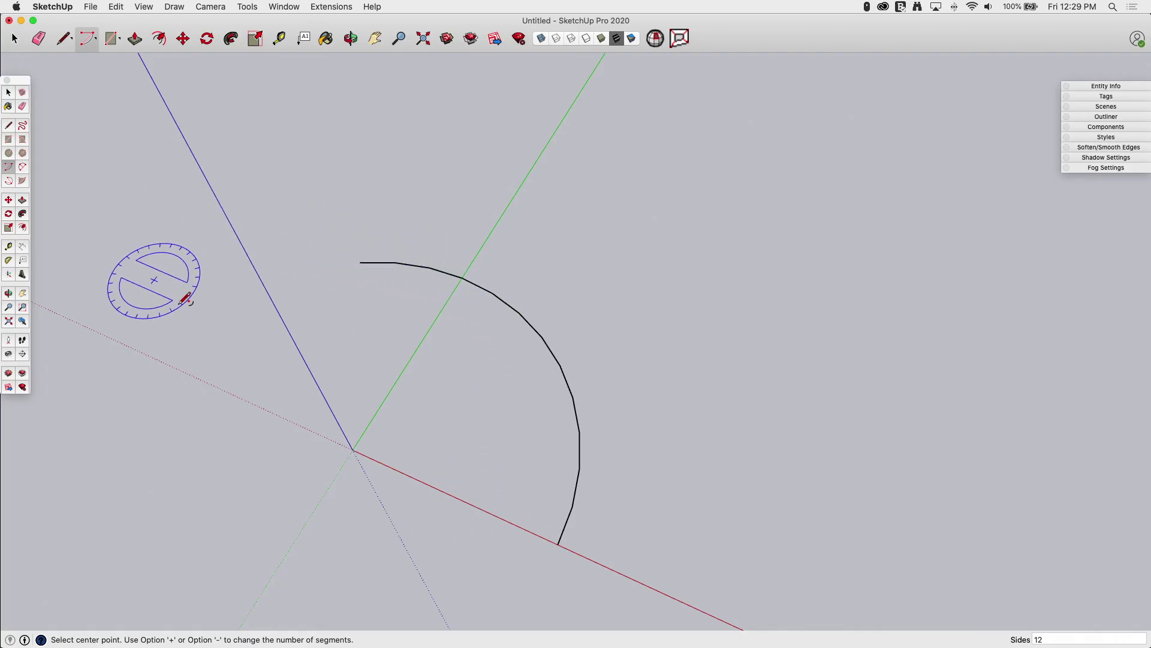
{"action": "scroll", "coordinate": [165, 216], "scroll_direction": "down", "scroll_amount": 3}
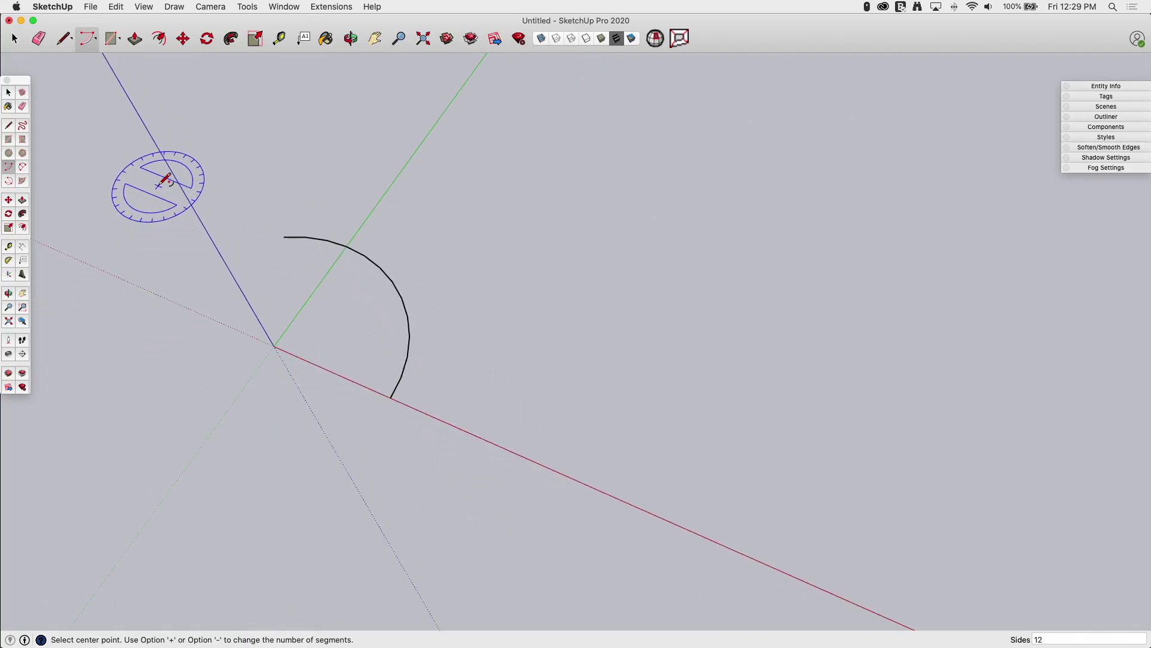
Draw a 2 Point Arc on the ground beside the first arc, bulging along the green axis by about 1' 11 3/8".
{"action": "left_click", "coordinate": [94, 42]}
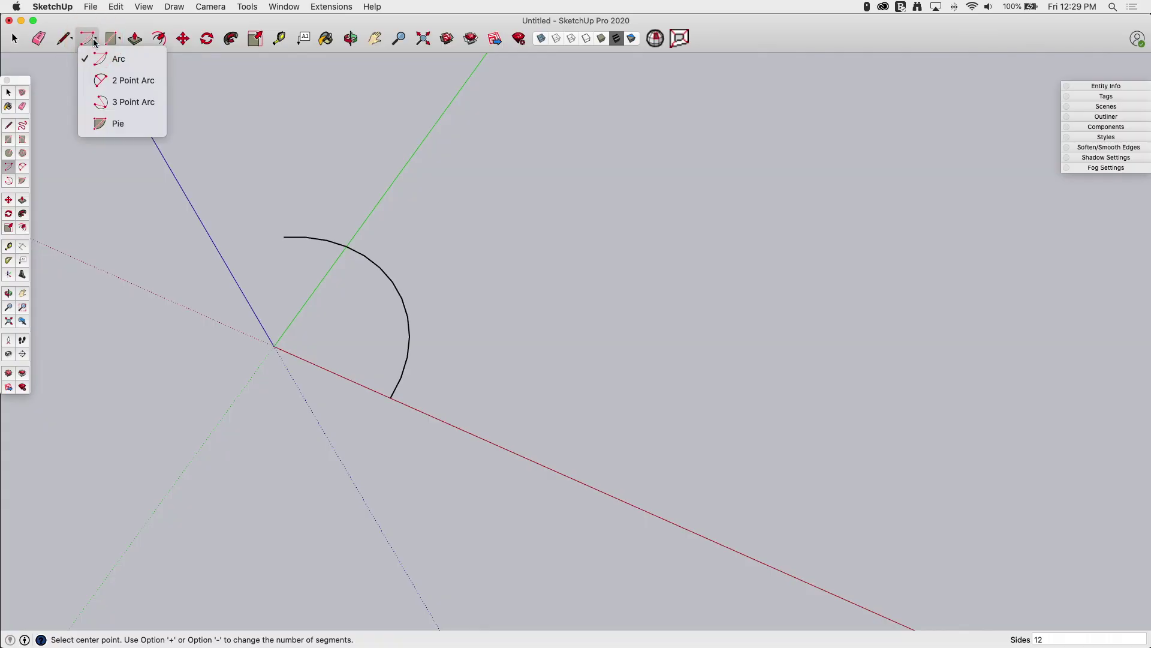
{"action": "left_click", "coordinate": [115, 84]}
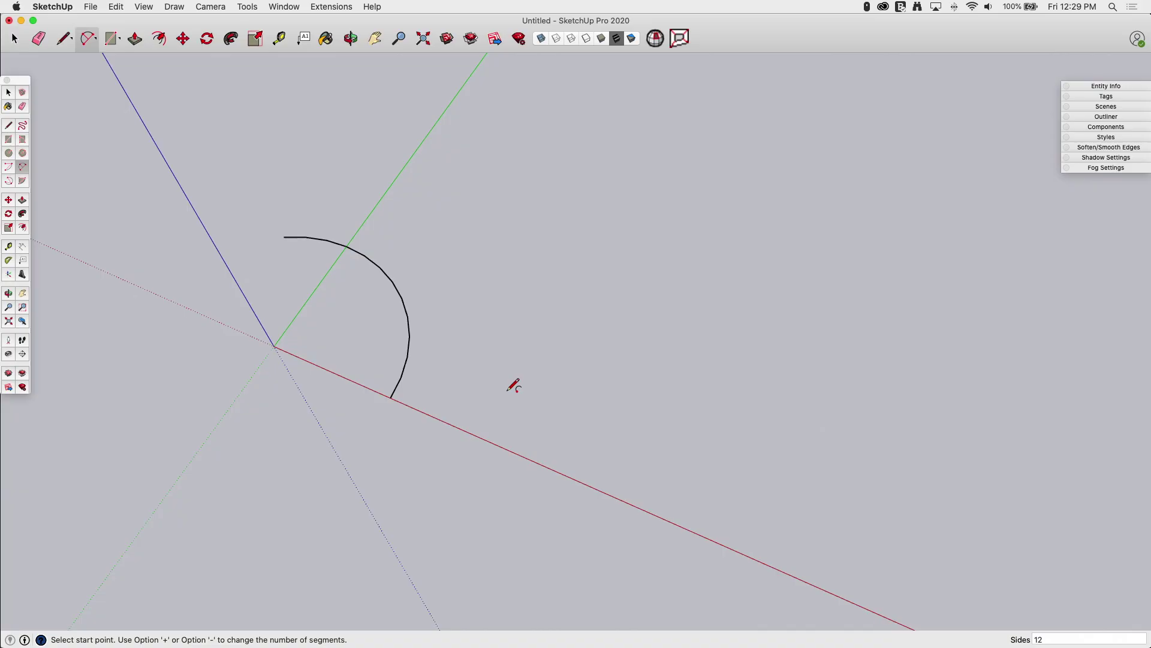
{"action": "left_click", "coordinate": [519, 386]}
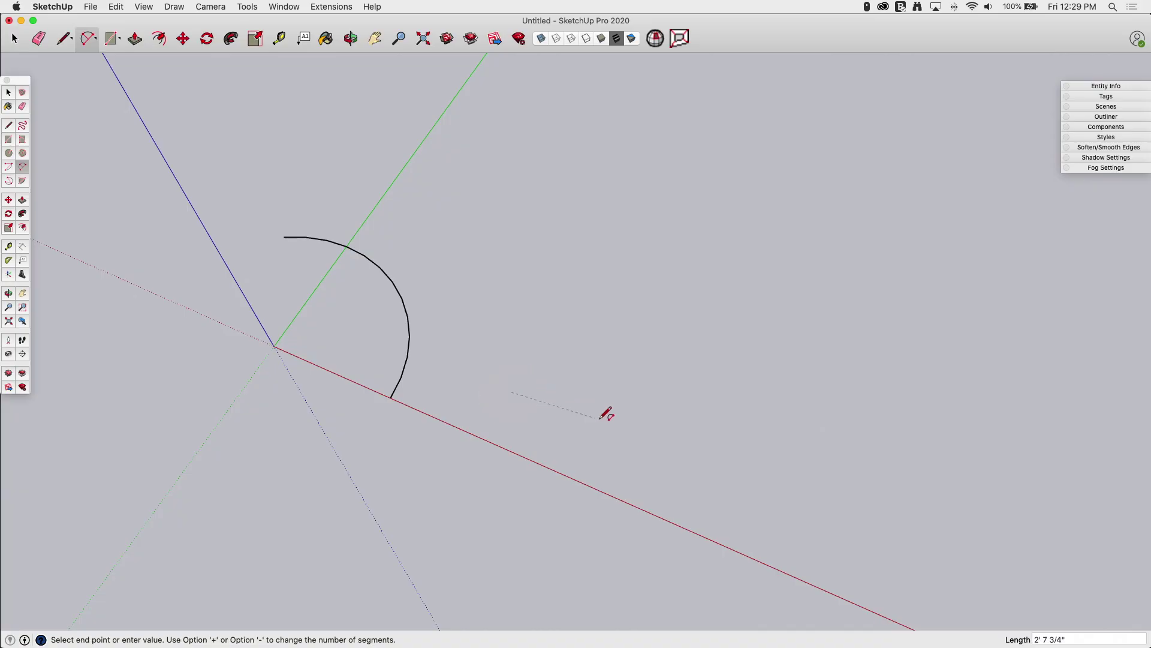
{"action": "left_click", "coordinate": [706, 471]}
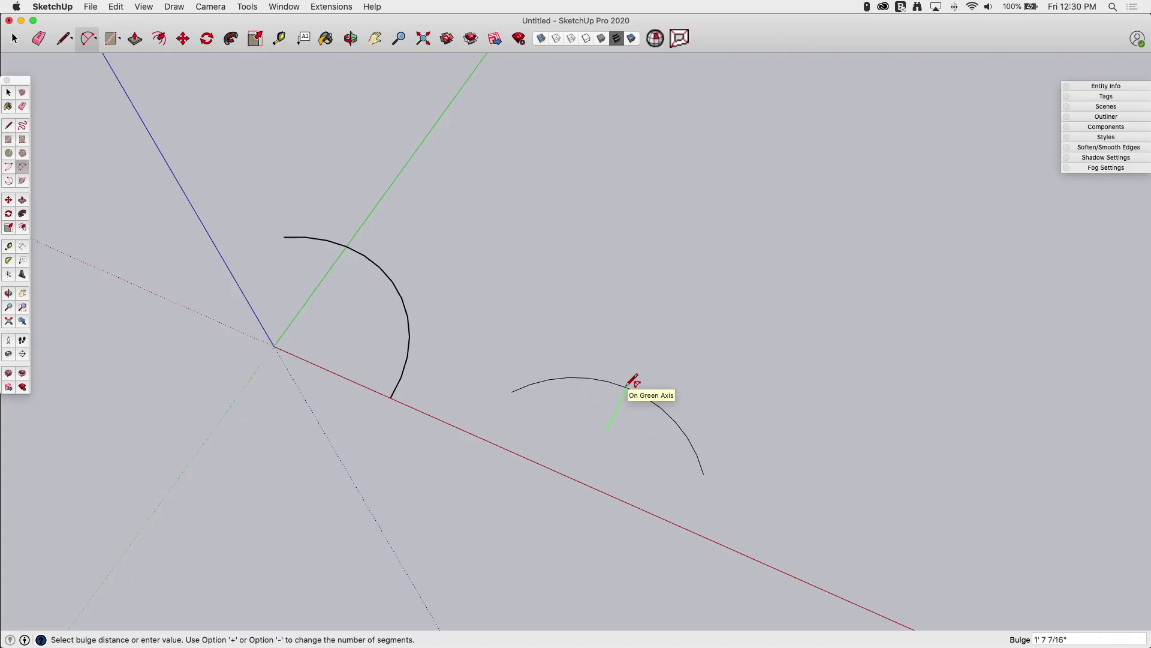
{"action": "left_click", "coordinate": [637, 380]}
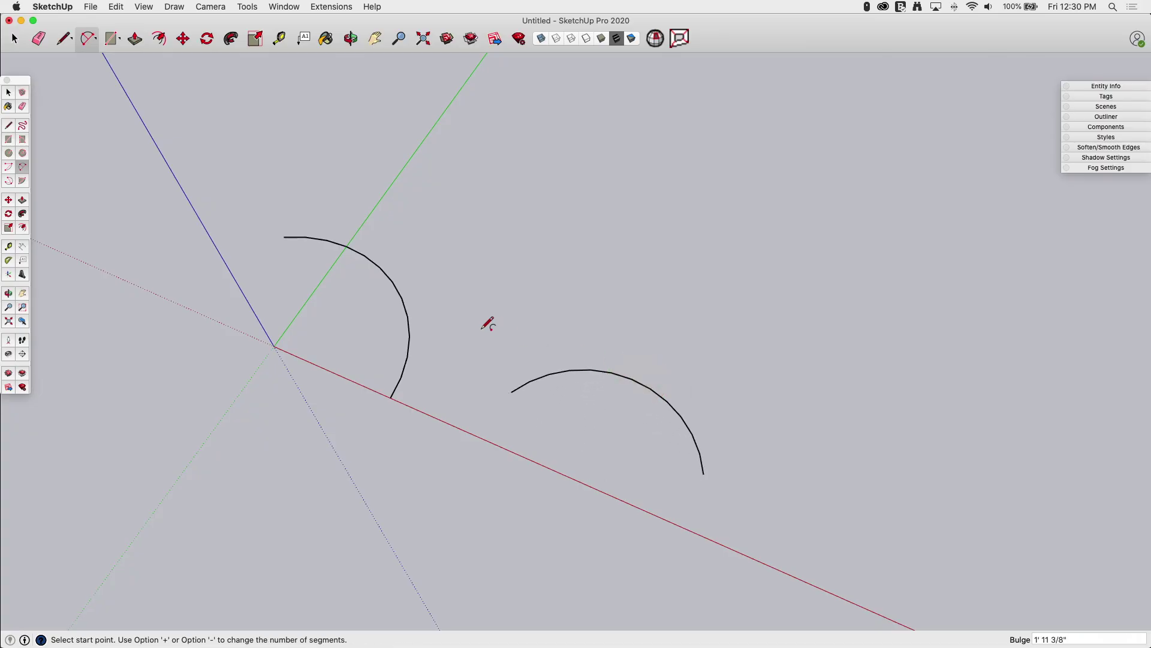
Continue from the second arc's free end near the red axis with a tangent 2 Point Arc bulging the opposite way by about 1' 7 7/16".
{"action": "scroll", "coordinate": [445, 294], "scroll_direction": "down", "scroll_amount": 2}
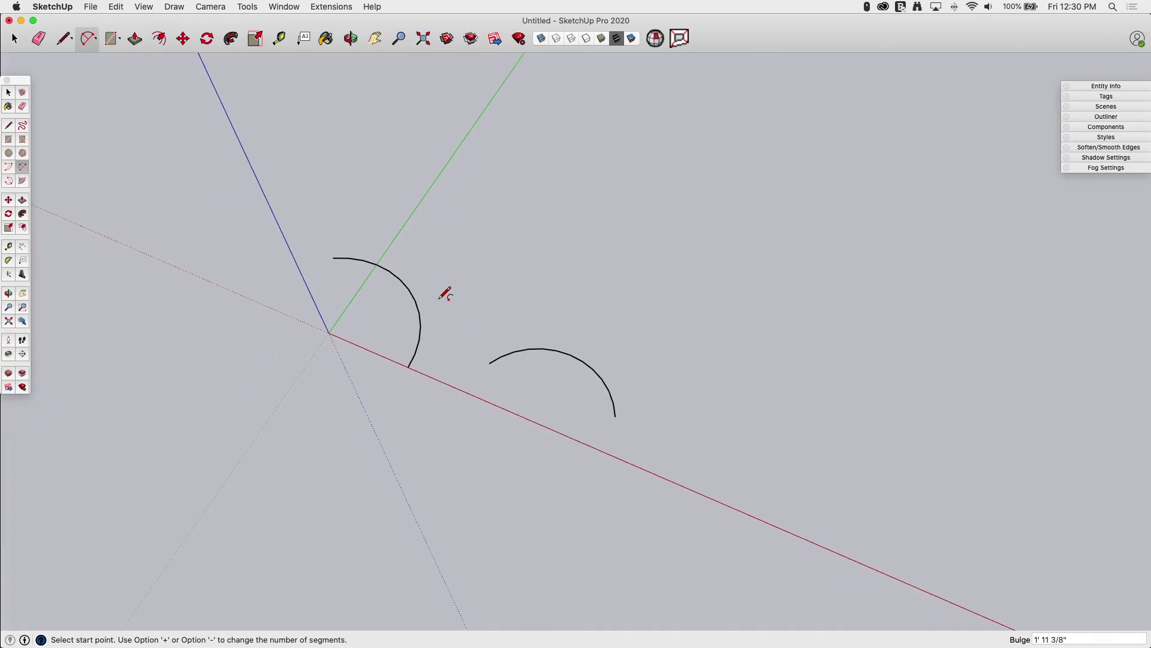
{"action": "left_click", "coordinate": [618, 417]}
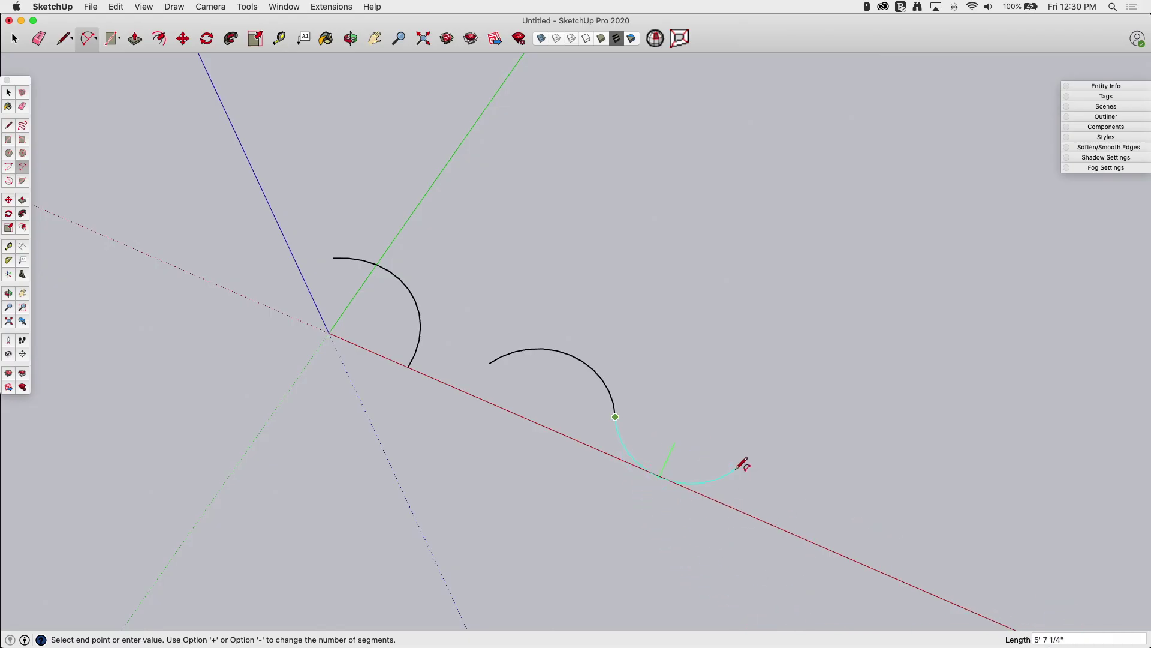
{"action": "left_click", "coordinate": [726, 465]}
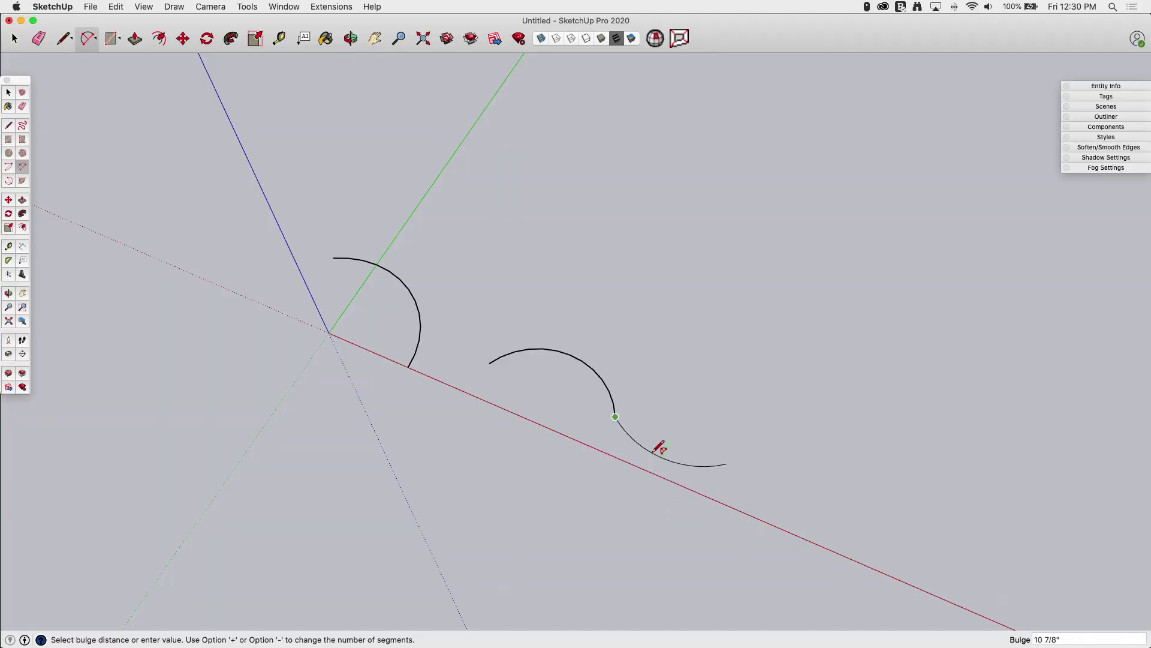
{"action": "scroll", "coordinate": [656, 446], "scroll_direction": "down", "scroll_amount": 2}
{"action": "scroll", "coordinate": [657, 446], "scroll_direction": "up", "scroll_amount": 4}
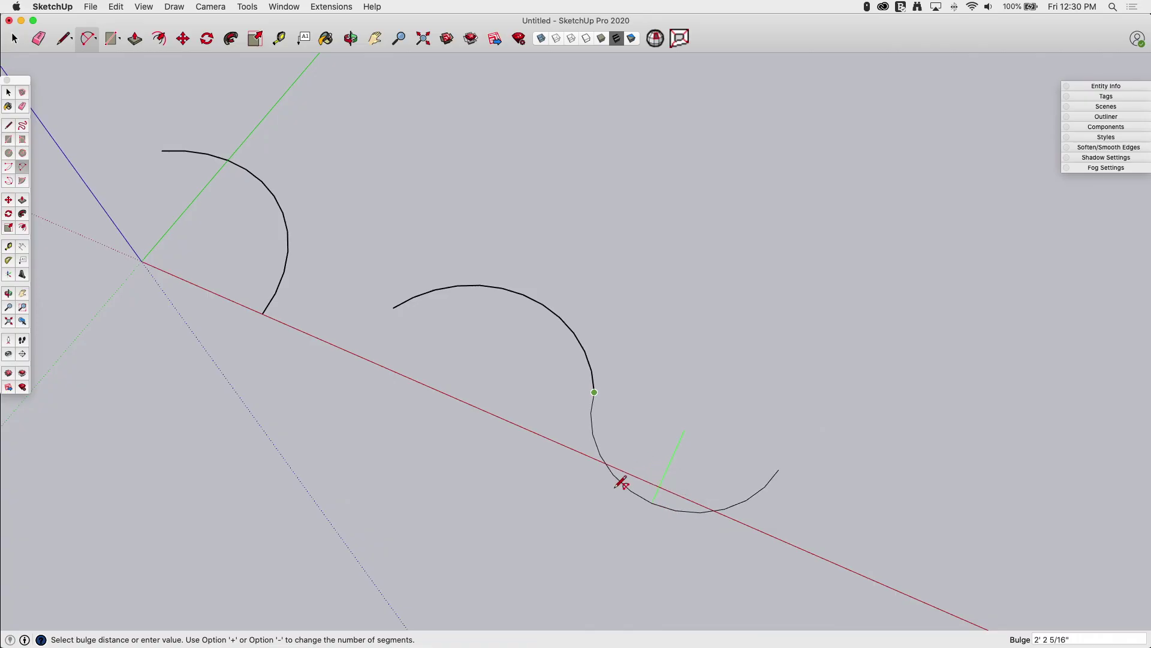
{"action": "scroll", "coordinate": [643, 473], "scroll_direction": "down", "scroll_amount": 3}
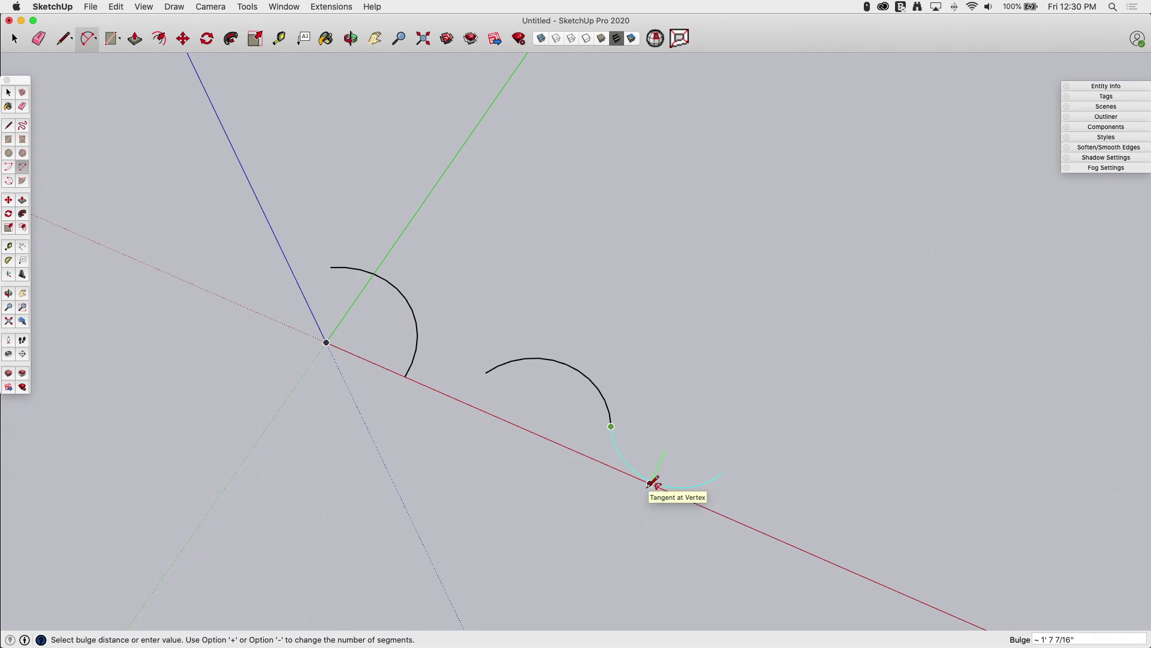
{"action": "left_click", "coordinate": [651, 483]}
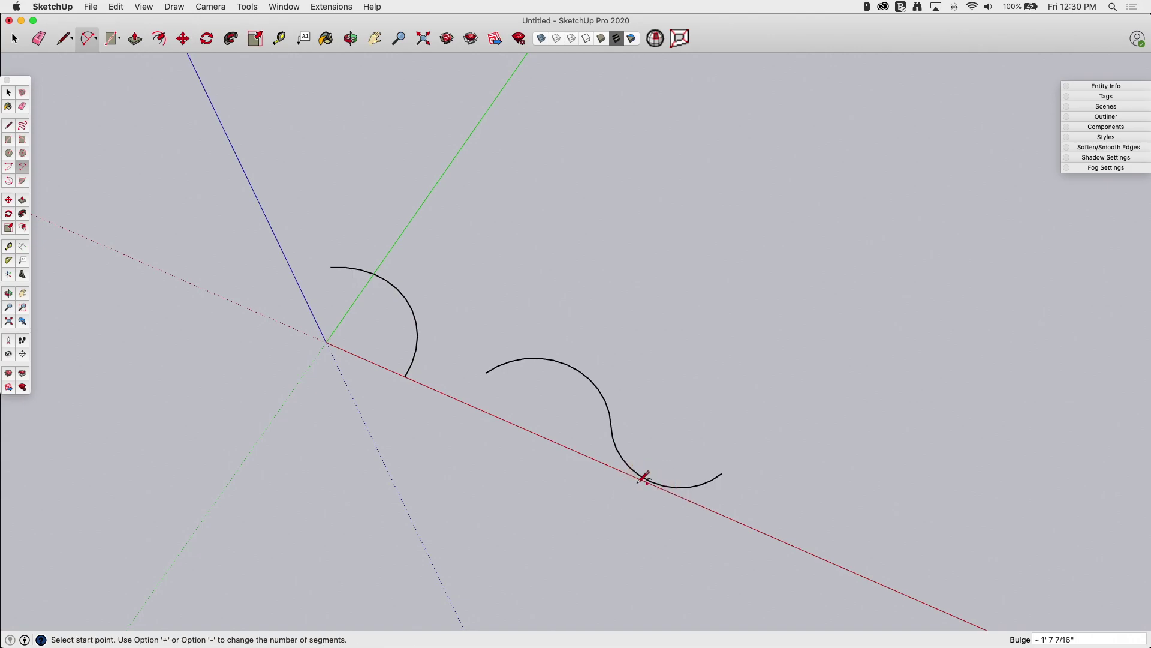
Draw a 180-degree 3 Point Arc on the ground beyond the S-shaped curve, ending on the red axis.
{"action": "scroll", "coordinate": [643, 475], "scroll_direction": "up", "scroll_amount": 3}
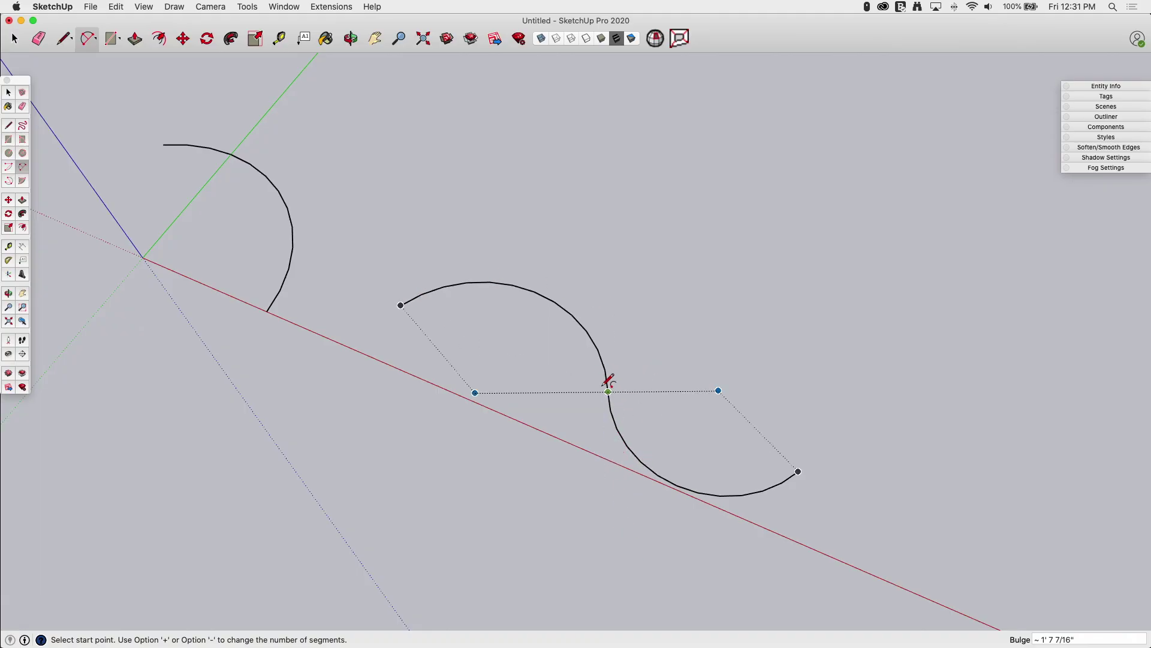
{"action": "scroll", "coordinate": [378, 260], "scroll_direction": "down", "scroll_amount": 3}
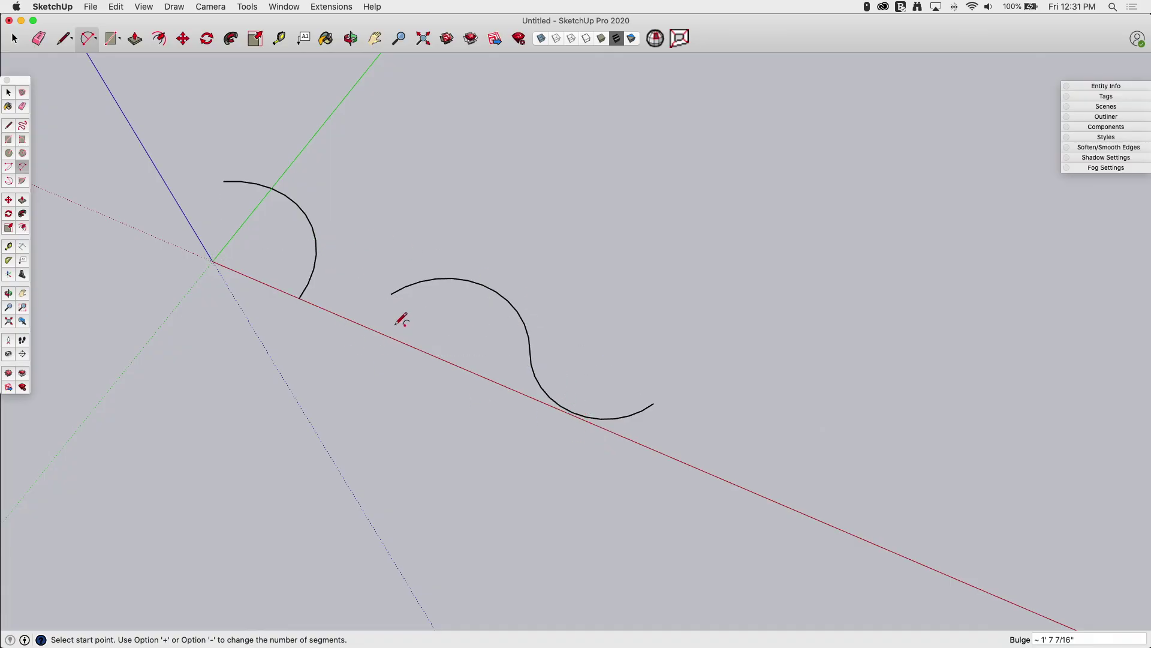
{"action": "left_click", "coordinate": [91, 41]}
{"action": "left_click", "coordinate": [114, 100]}
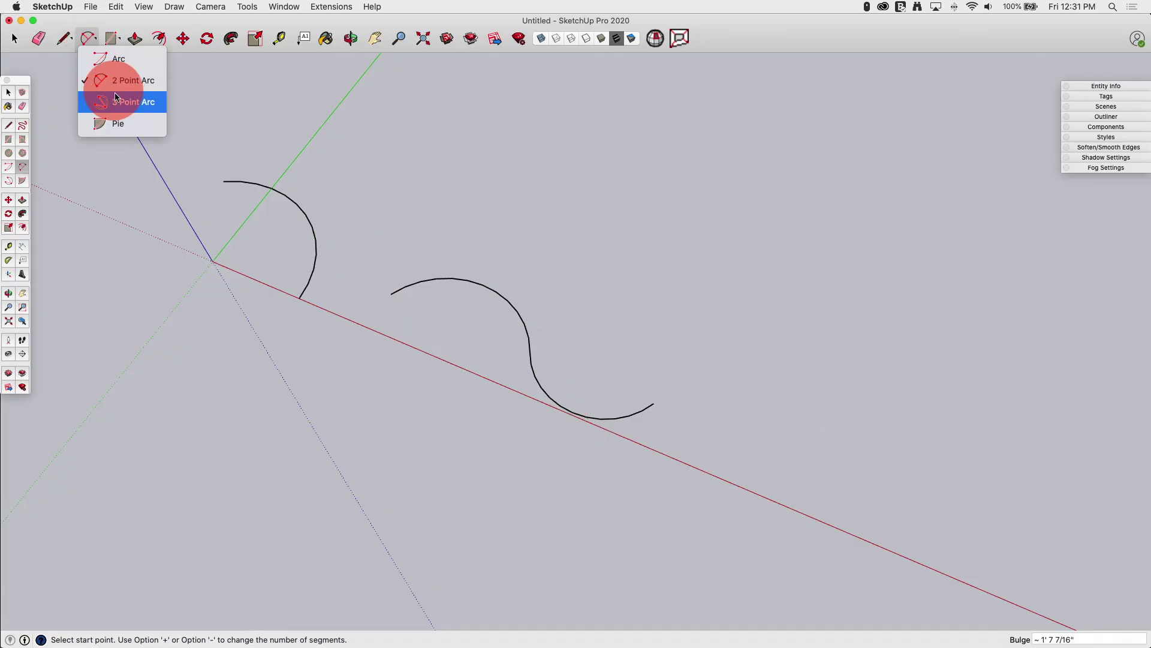
{"action": "scroll", "coordinate": [180, 219], "scroll_direction": "down", "scroll_amount": 3}
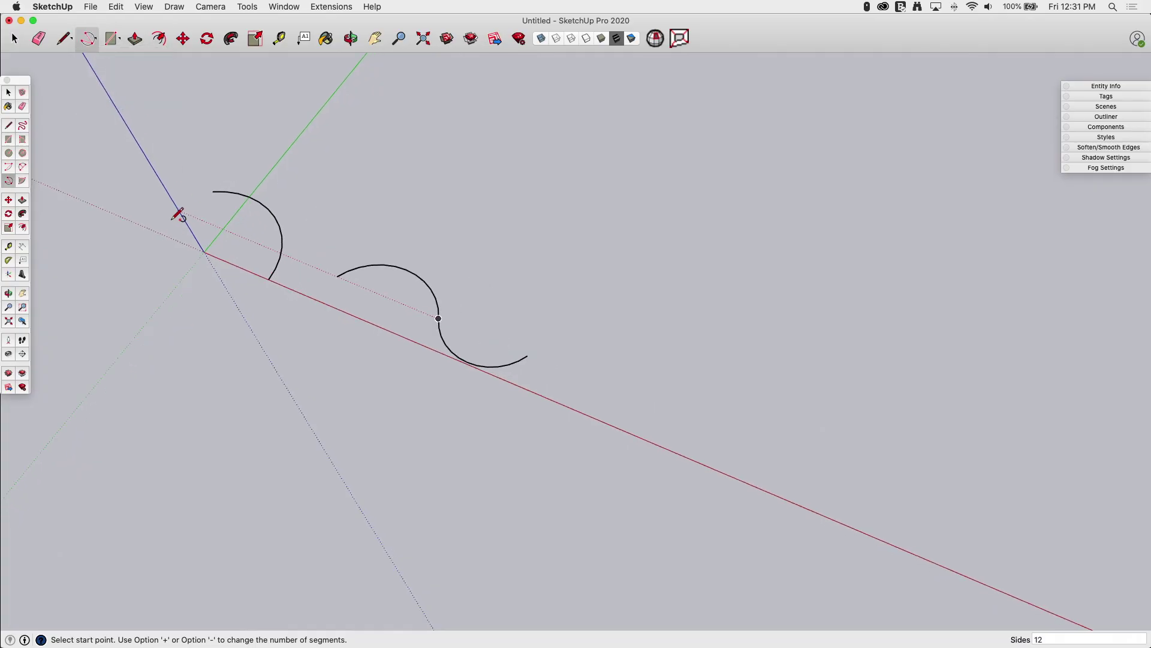
{"action": "left_click", "coordinate": [625, 361]}
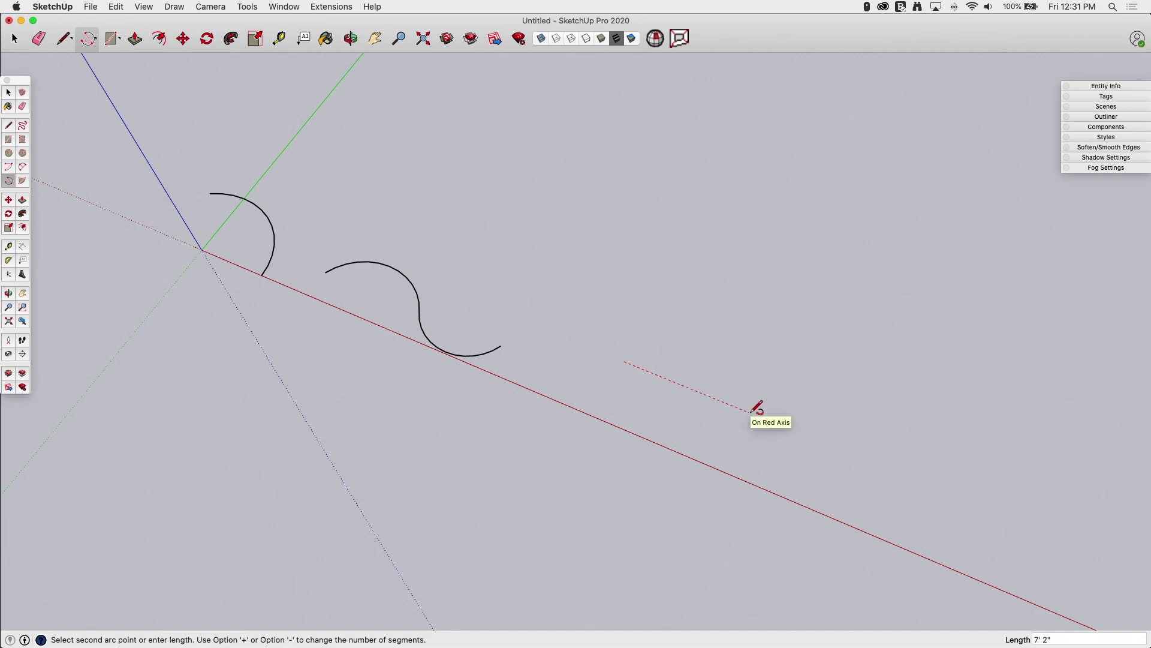
{"action": "left_click", "coordinate": [750, 412]}
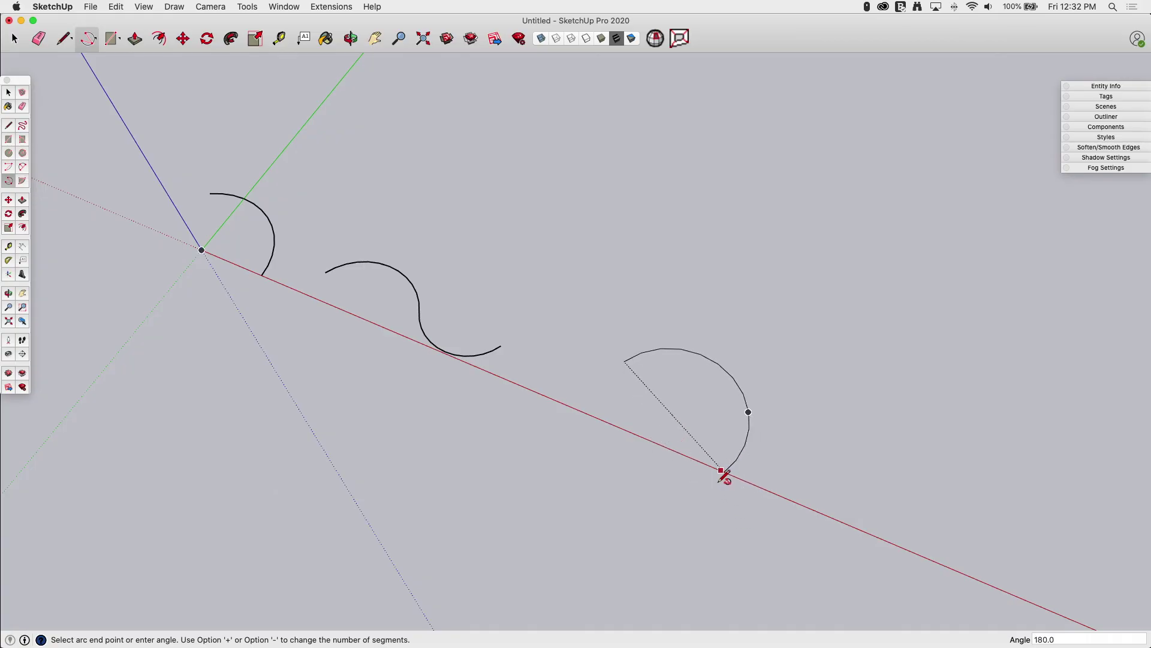
{"action": "left_click", "coordinate": [721, 472]}
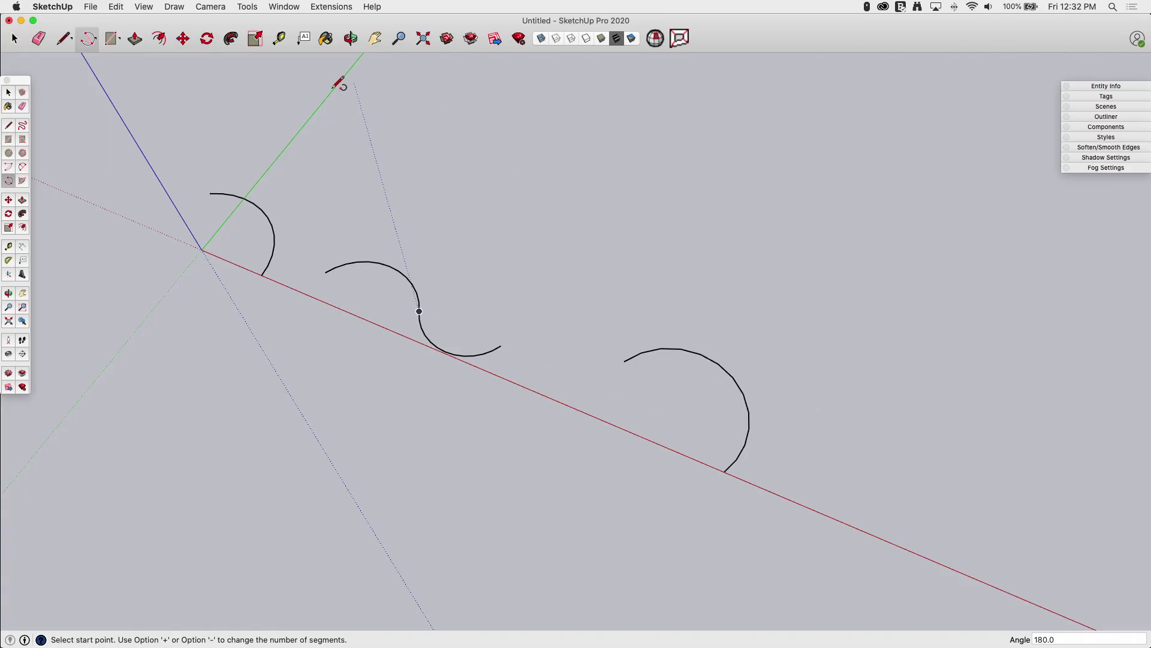
Draw a Pie sector of about 67.3 degrees on the ground beyond the 3 Point Arc, starting parallel to the red axis.
{"action": "left_click", "coordinate": [90, 44]}
{"action": "left_click", "coordinate": [114, 123]}
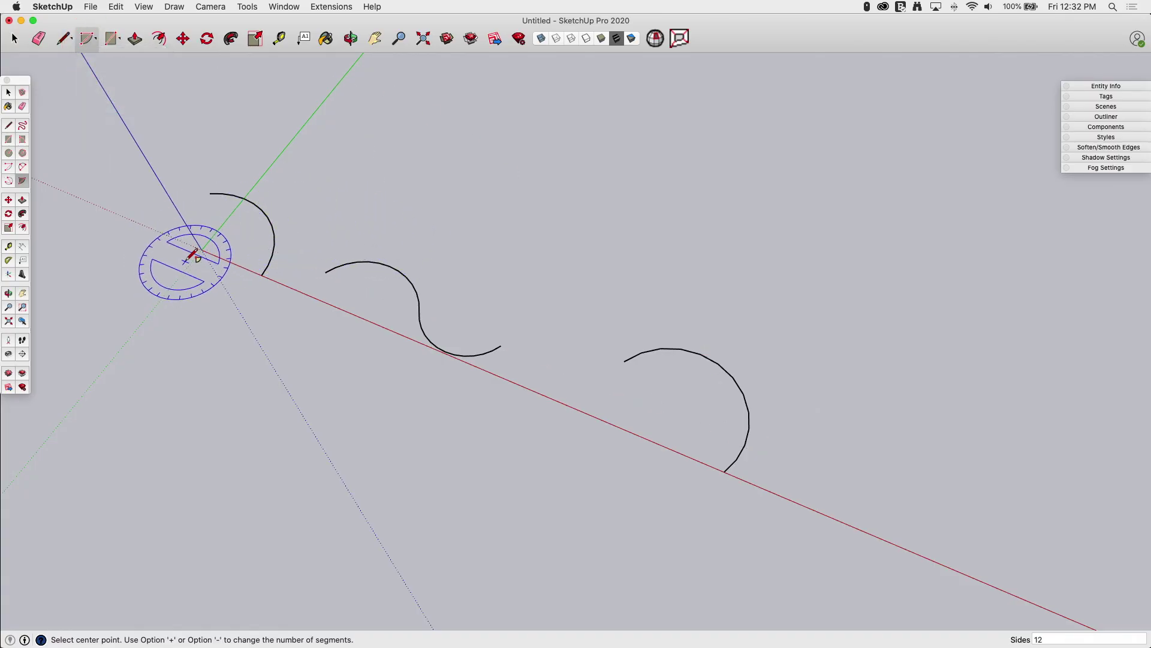
{"action": "scroll", "coordinate": [173, 183], "scroll_direction": "down", "scroll_amount": 2}
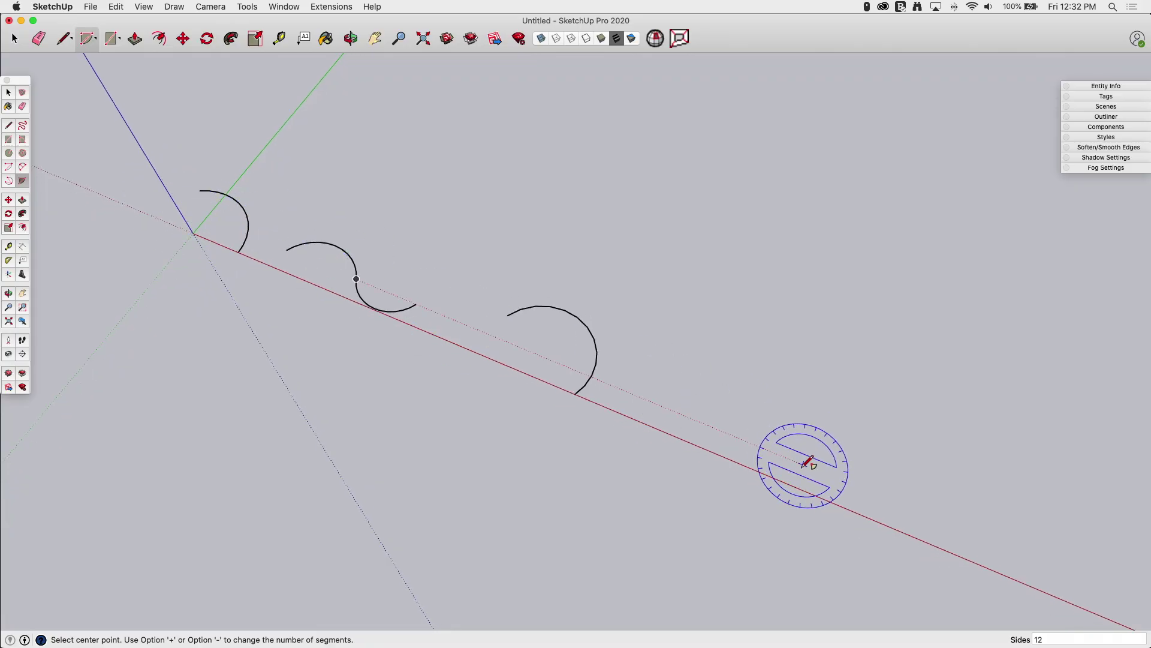
{"action": "left_click", "coordinate": [747, 388]}
{"action": "left_click", "coordinate": [810, 413]}
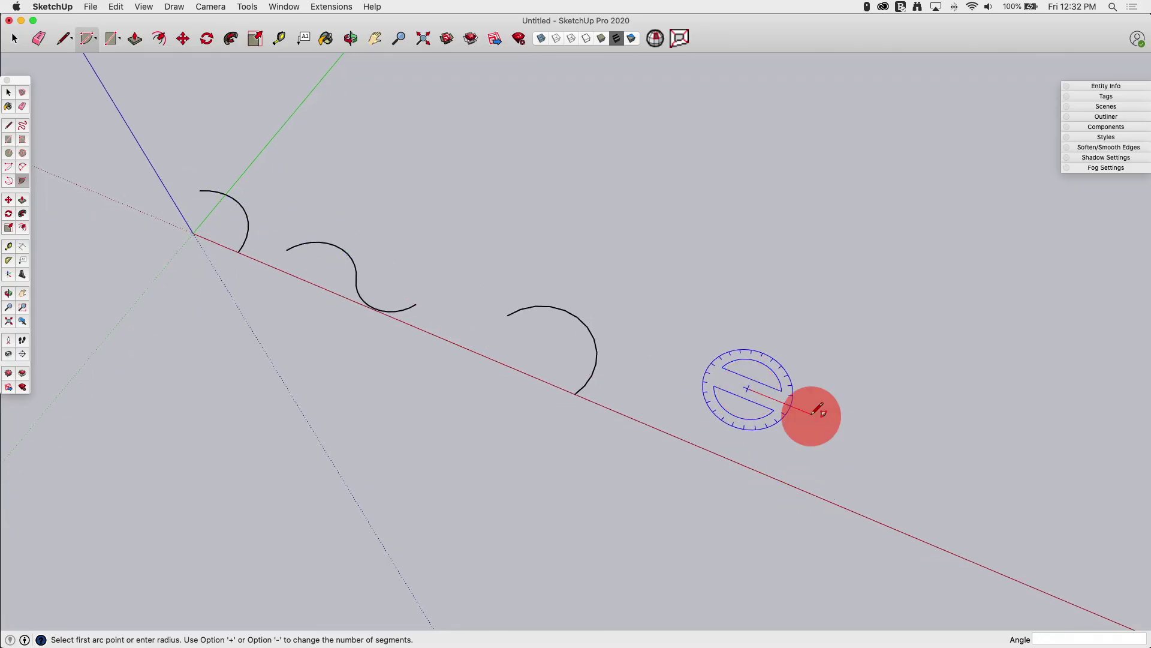
{"action": "left_click", "coordinate": [811, 330]}
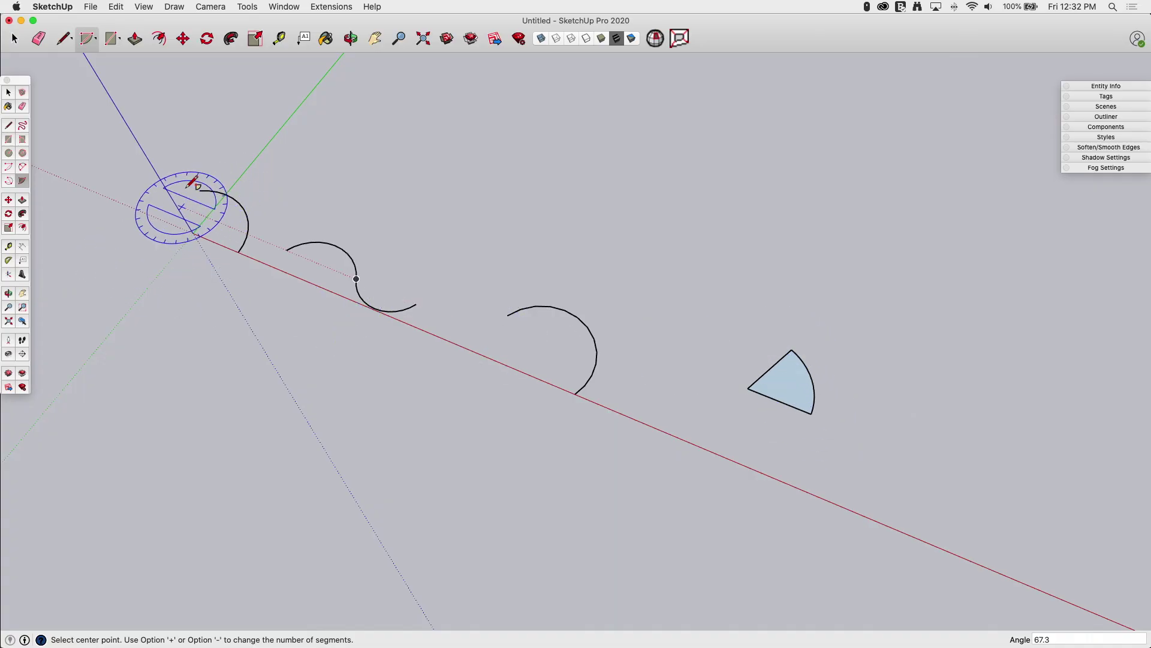
Select the centre-point arc at the origin and set its segments to 24 in Entity Info.
{"action": "left_click", "coordinate": [63, 38]}
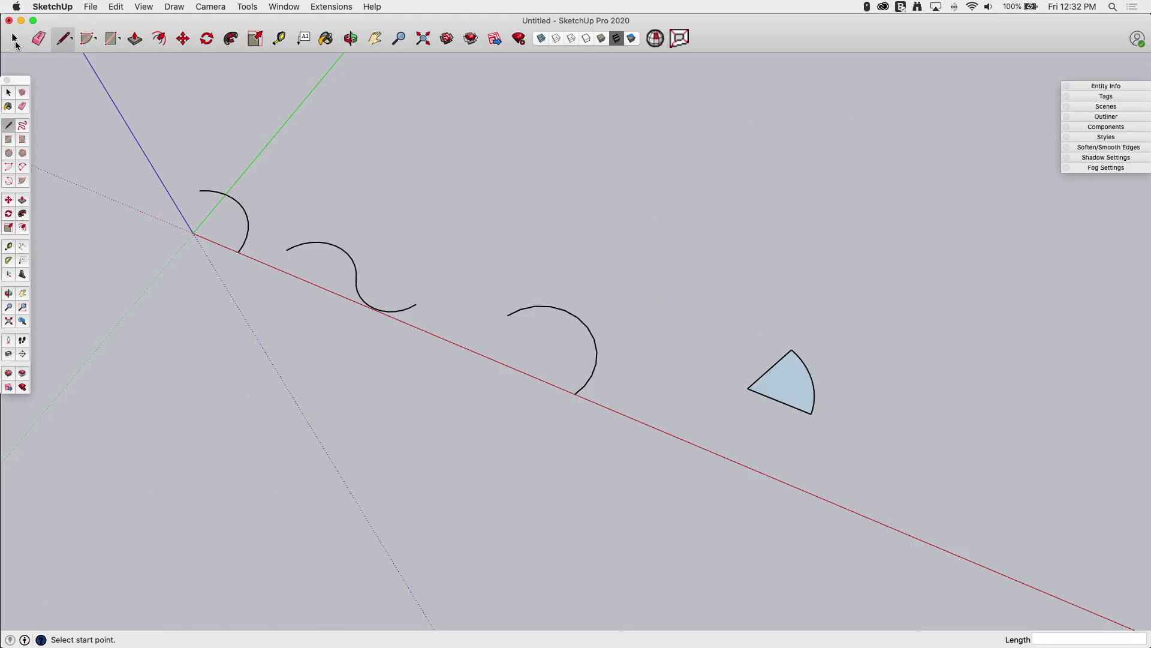
{"action": "left_click", "coordinate": [14, 39]}
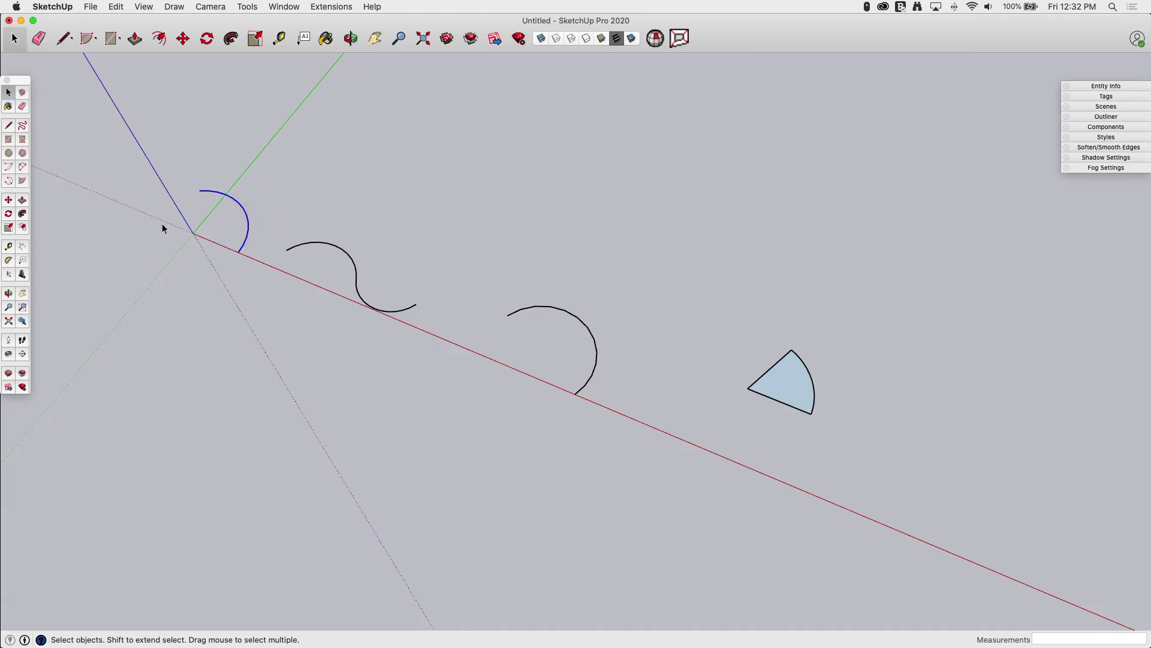
{"action": "scroll", "coordinate": [162, 228], "scroll_direction": "up", "scroll_amount": 8}
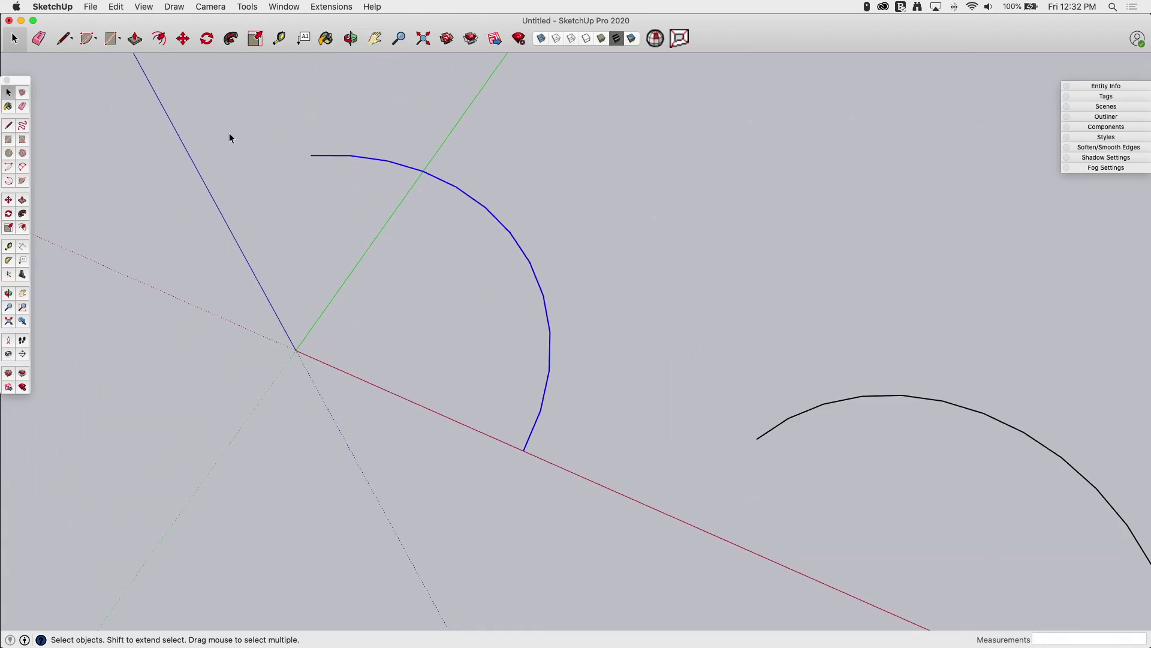
{"action": "left_click", "coordinate": [1108, 87]}
{"action": "left_click_drag", "start_coordinate": [1107, 86], "coordinate": [1105, 55]}
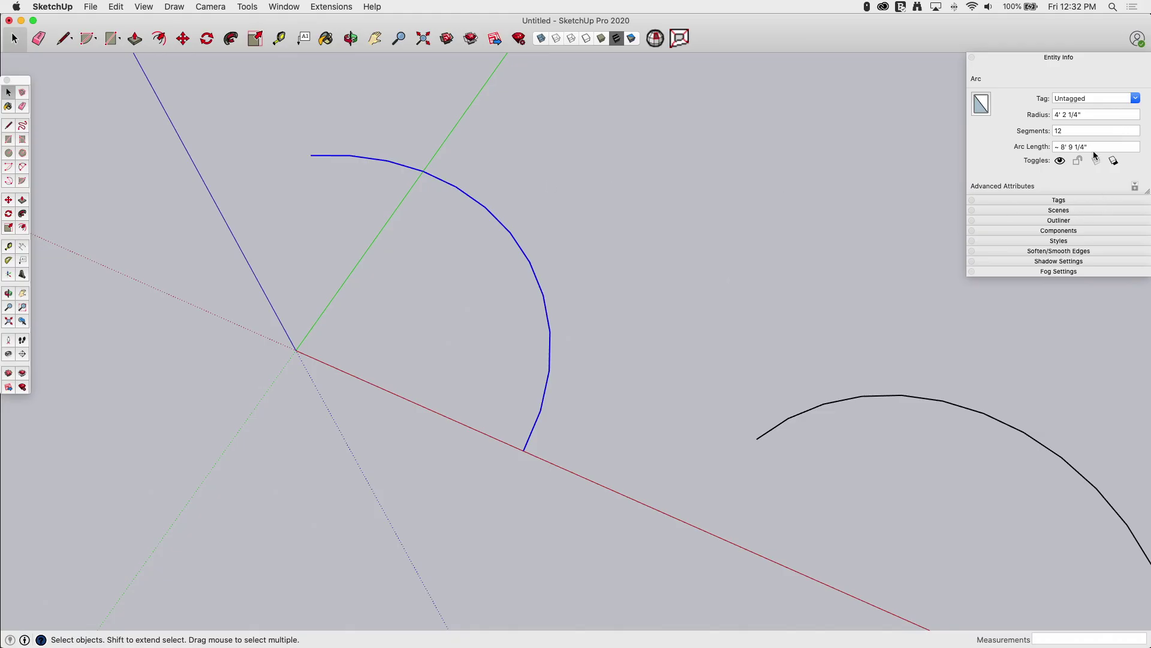
{"action": "left_click", "coordinate": [1067, 135]}
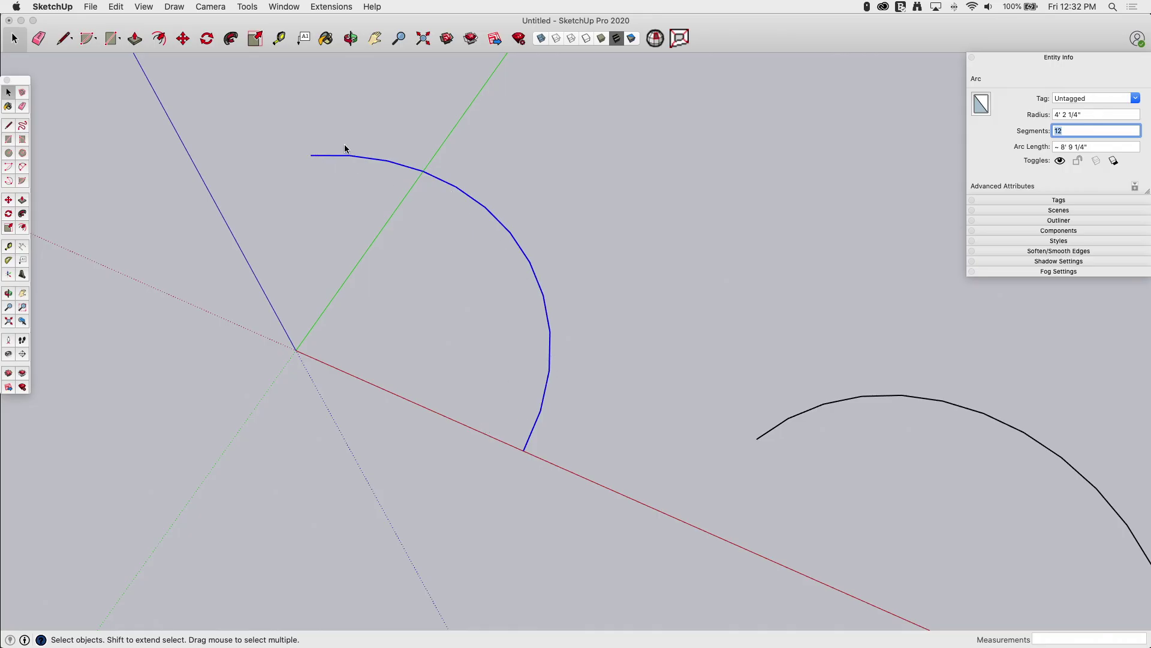
{"action": "type", "text": "24"}
{"action": "key", "text": "Return"}
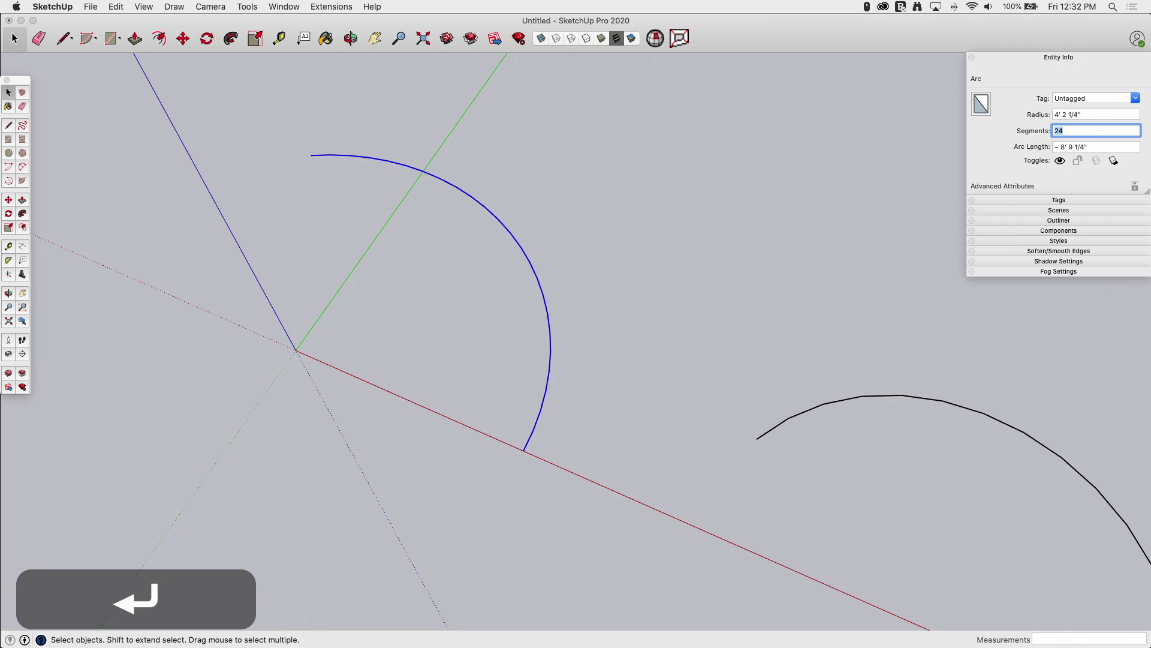
{"action": "left_click", "coordinate": [477, 284]}
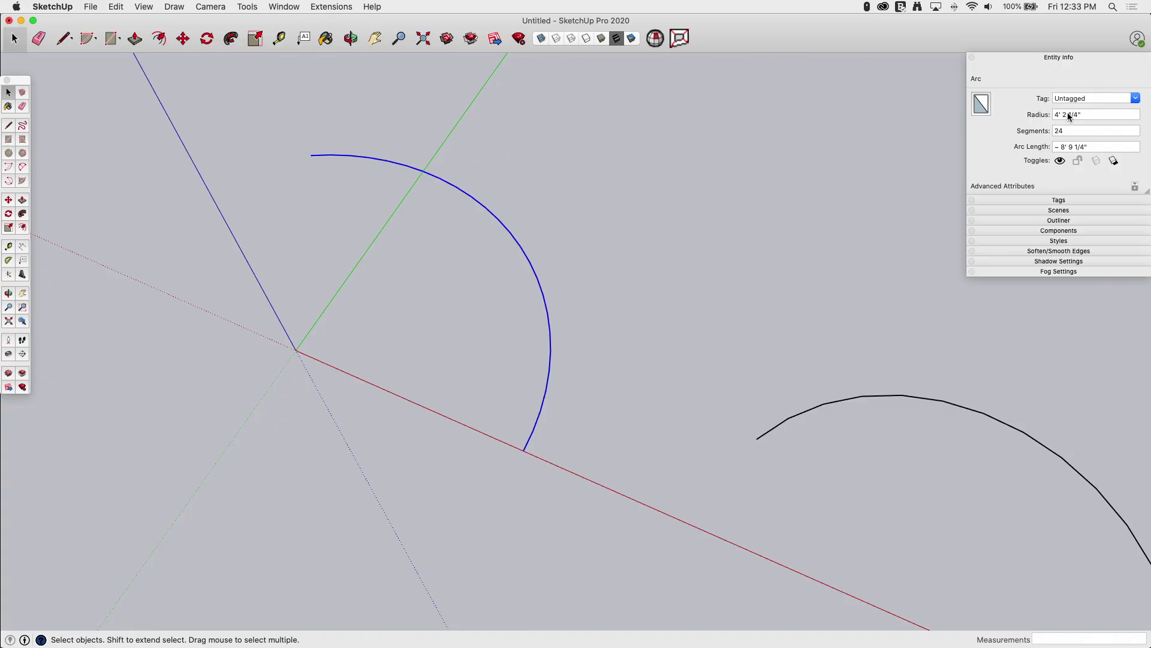
Draw a rectangle about 20' 5" by 18' 5" on the open ground behind the example arcs.
{"action": "scroll", "coordinate": [229, 184], "scroll_direction": "down", "scroll_amount": 2}
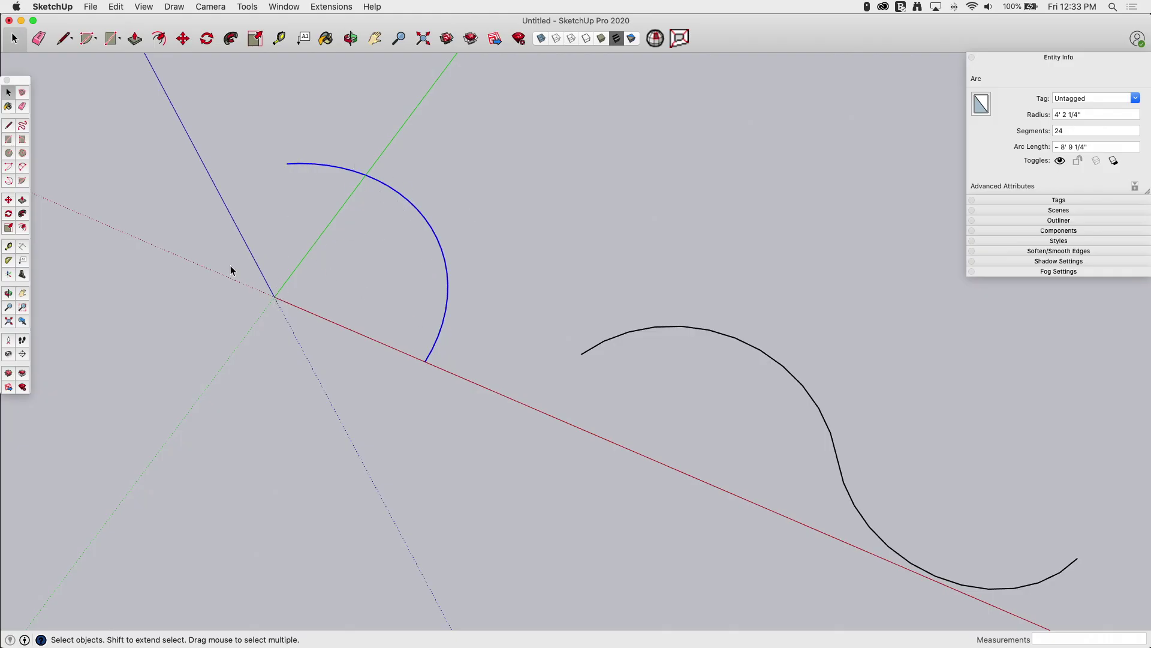
{"action": "scroll", "coordinate": [231, 265], "scroll_direction": "down", "scroll_amount": 6}
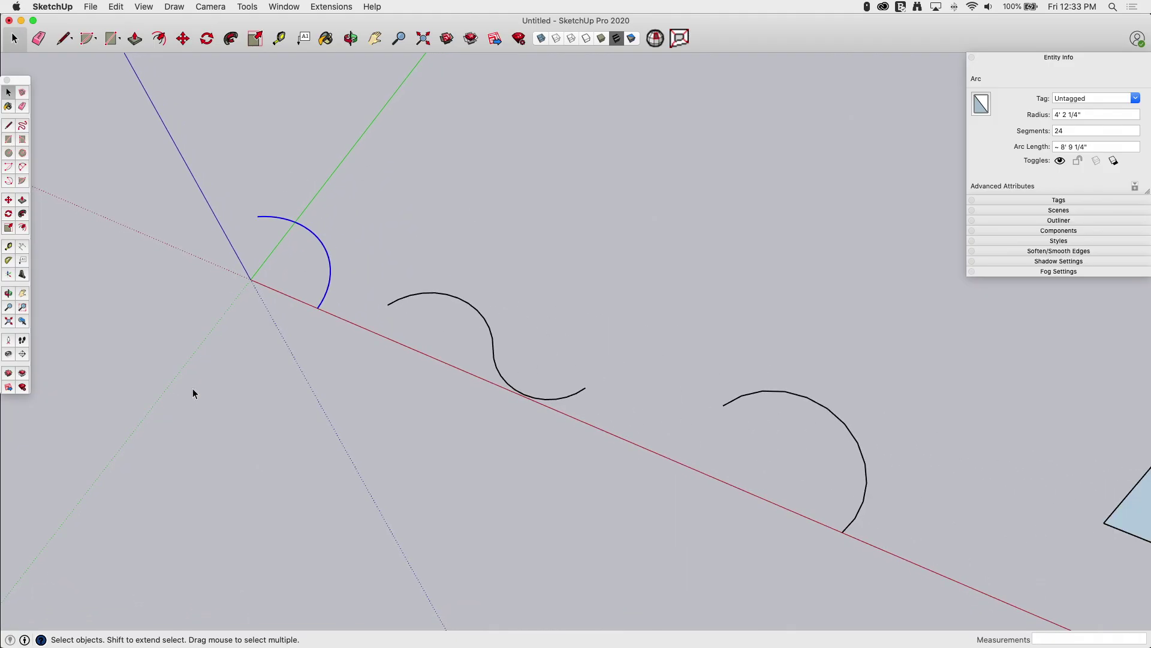
{"action": "scroll", "coordinate": [180, 398], "scroll_direction": "down", "scroll_amount": 3}
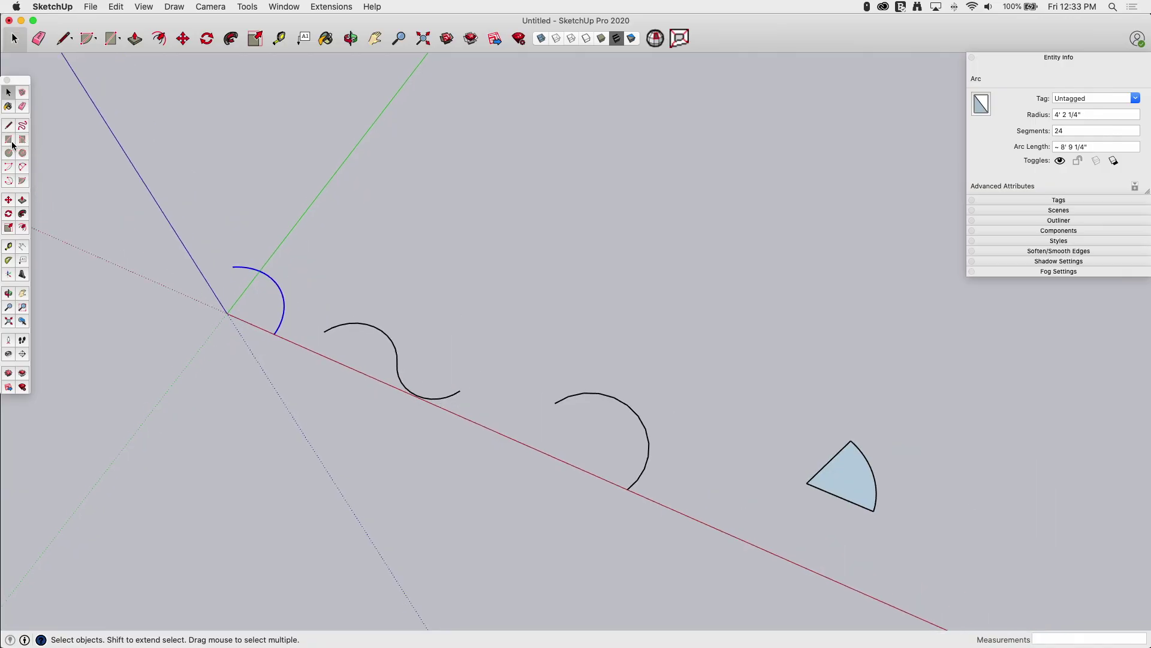
{"action": "left_click", "coordinate": [111, 38]}
{"action": "left_click", "coordinate": [601, 115]}
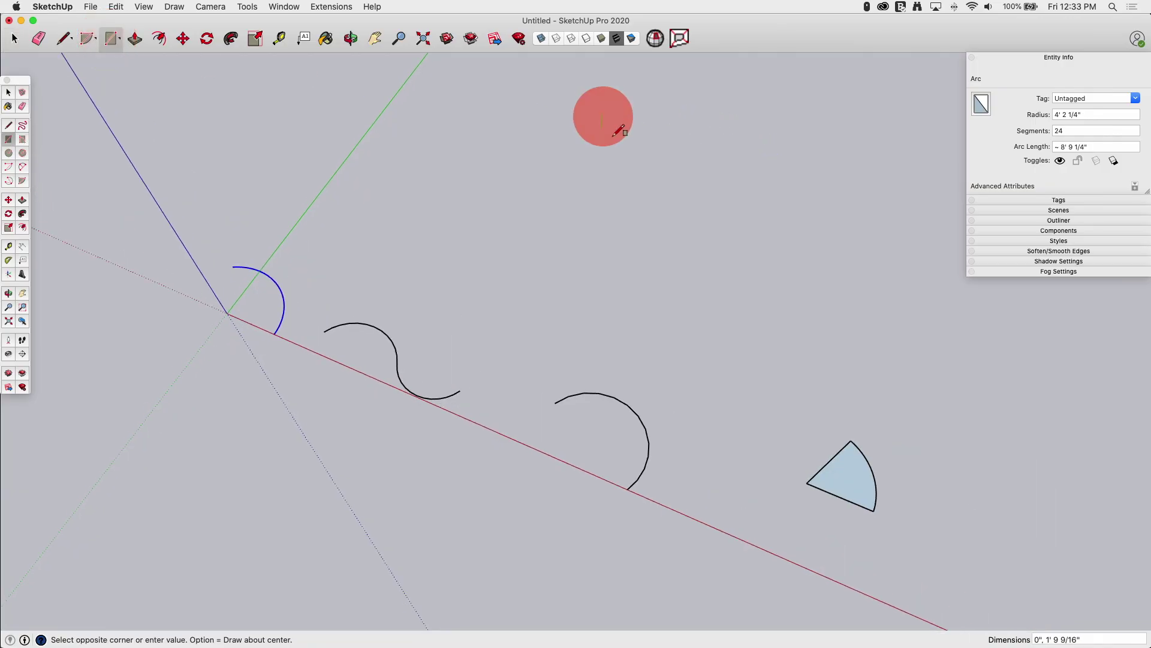
{"action": "left_click", "coordinate": [756, 376]}
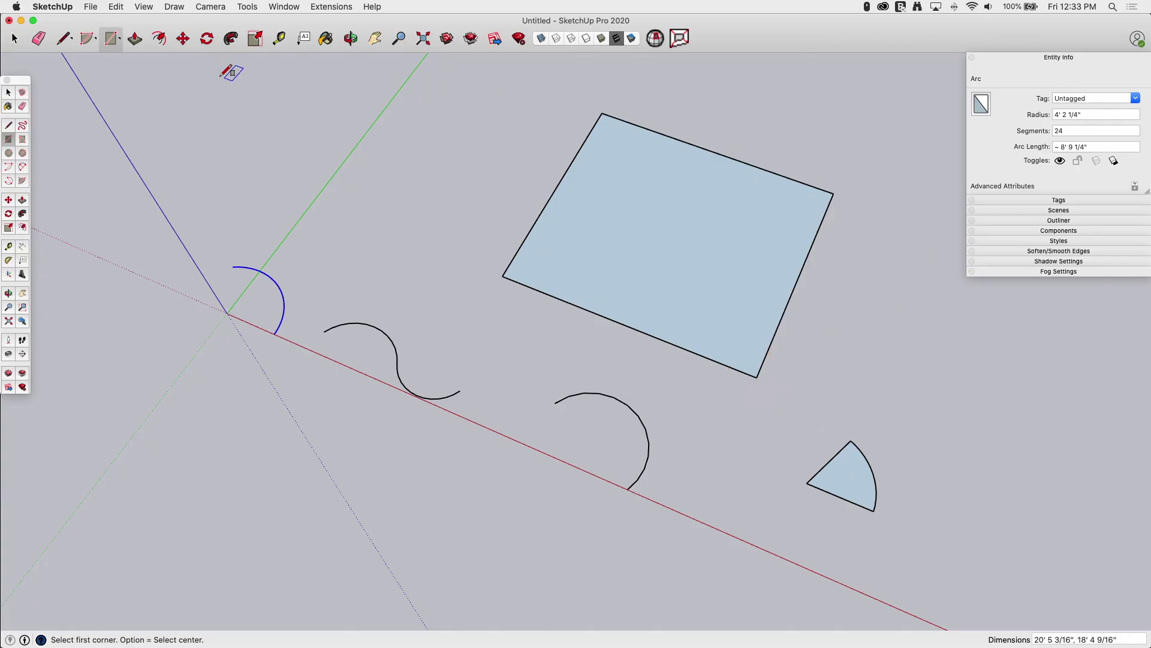
Round the rectangle's corner nearest the S-shaped curve with a 2 Point Arc tangent to both edges, spanning about 3' 8 3/8".
{"action": "left_click", "coordinate": [96, 41]}
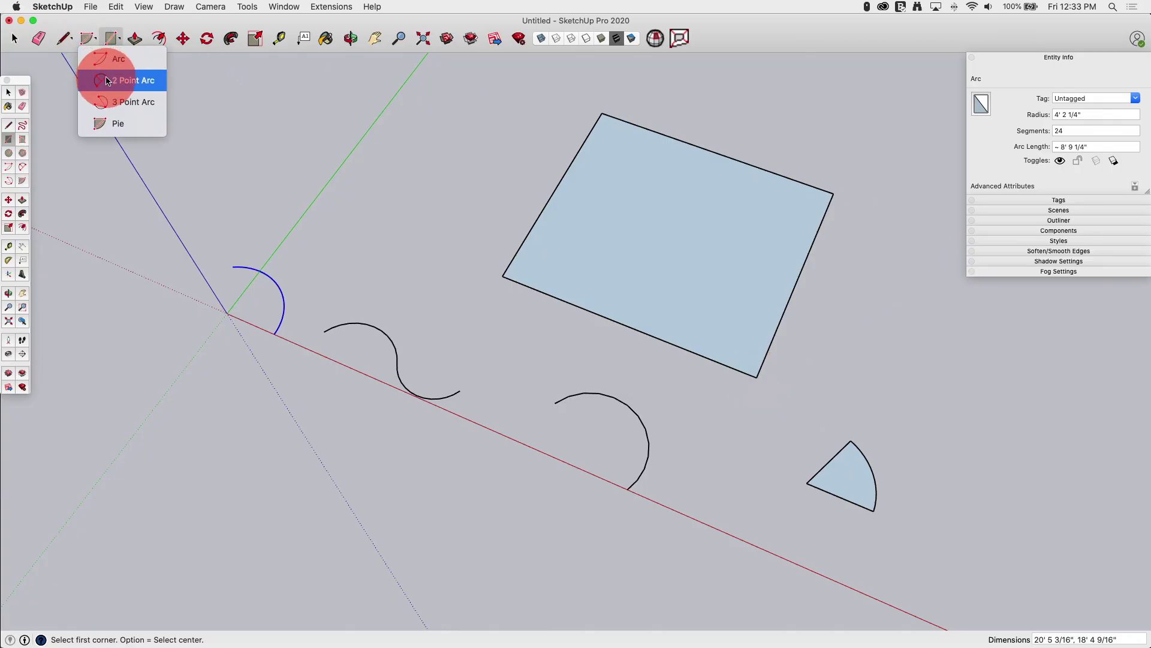
{"action": "left_click", "coordinate": [141, 81]}
{"action": "scroll", "coordinate": [533, 273], "scroll_direction": "up", "scroll_amount": 3}
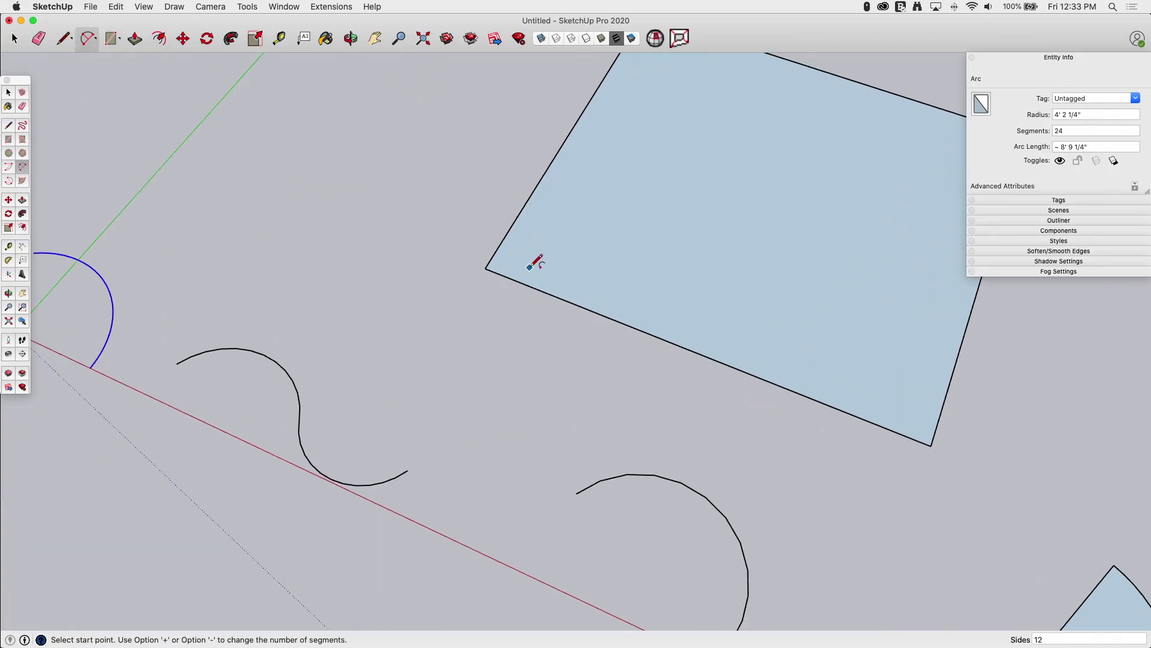
{"action": "left_click", "coordinate": [511, 227]}
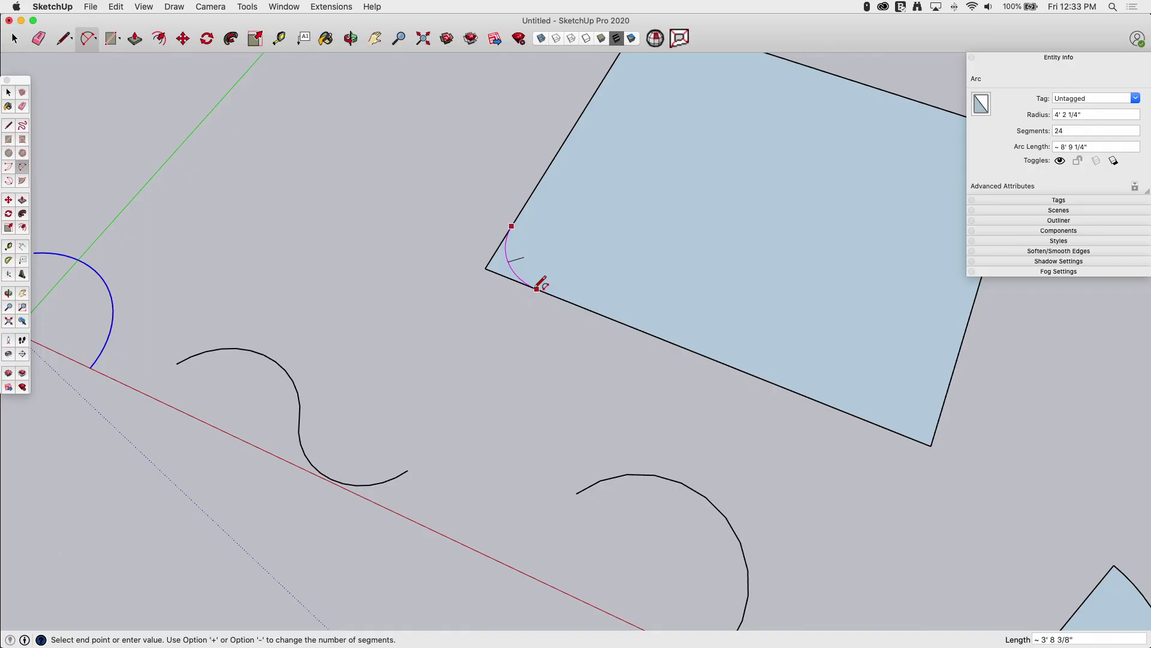
{"action": "left_click", "coordinate": [536, 289]}
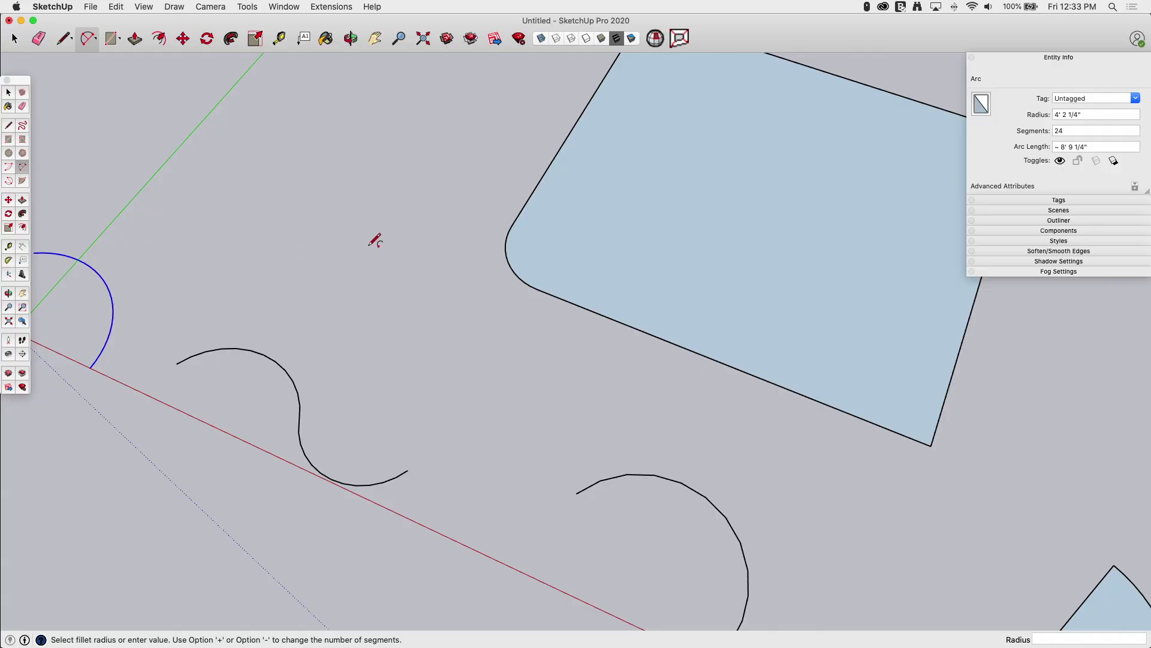
Round the rectangle's remaining three corners with 2 Point Arc fillets matching the first corner's radius.
{"action": "scroll", "coordinate": [300, 257], "scroll_direction": "down", "scroll_amount": 3}
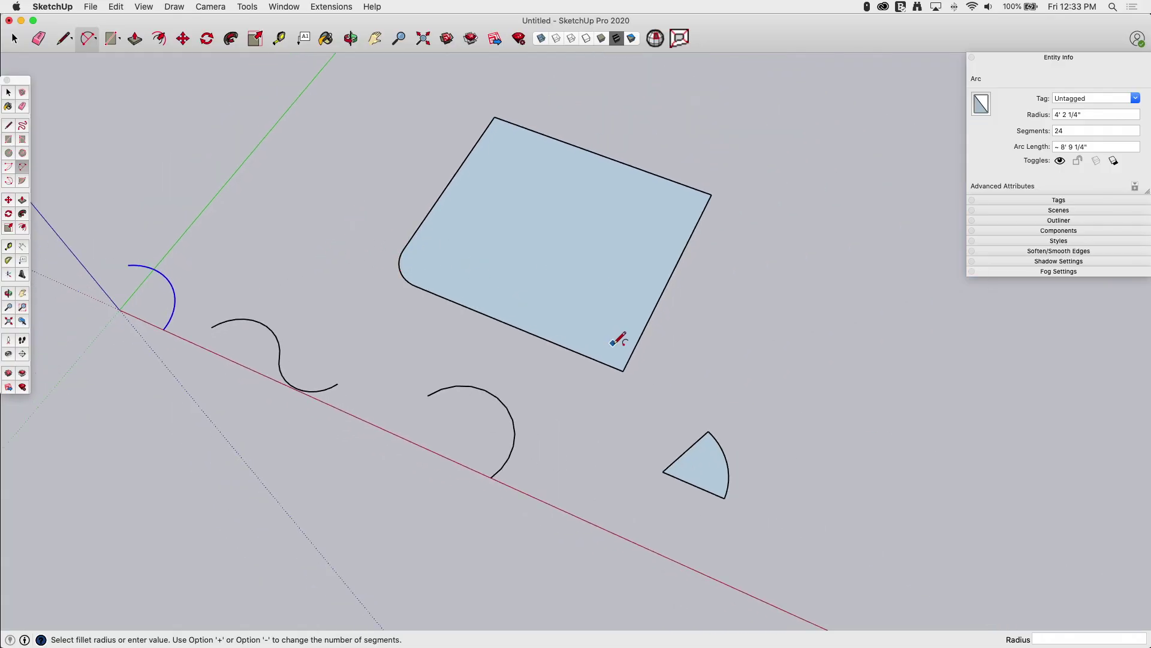
{"action": "scroll", "coordinate": [615, 342], "scroll_direction": "up", "scroll_amount": 3}
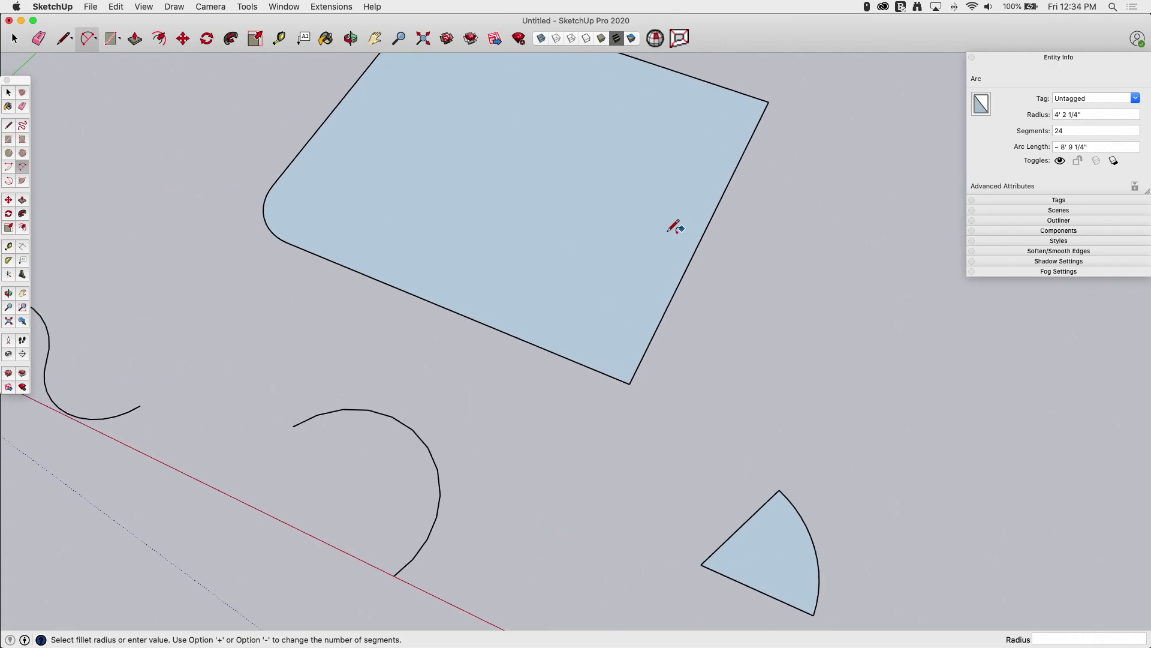
{"action": "double_click", "coordinate": [616, 349]}
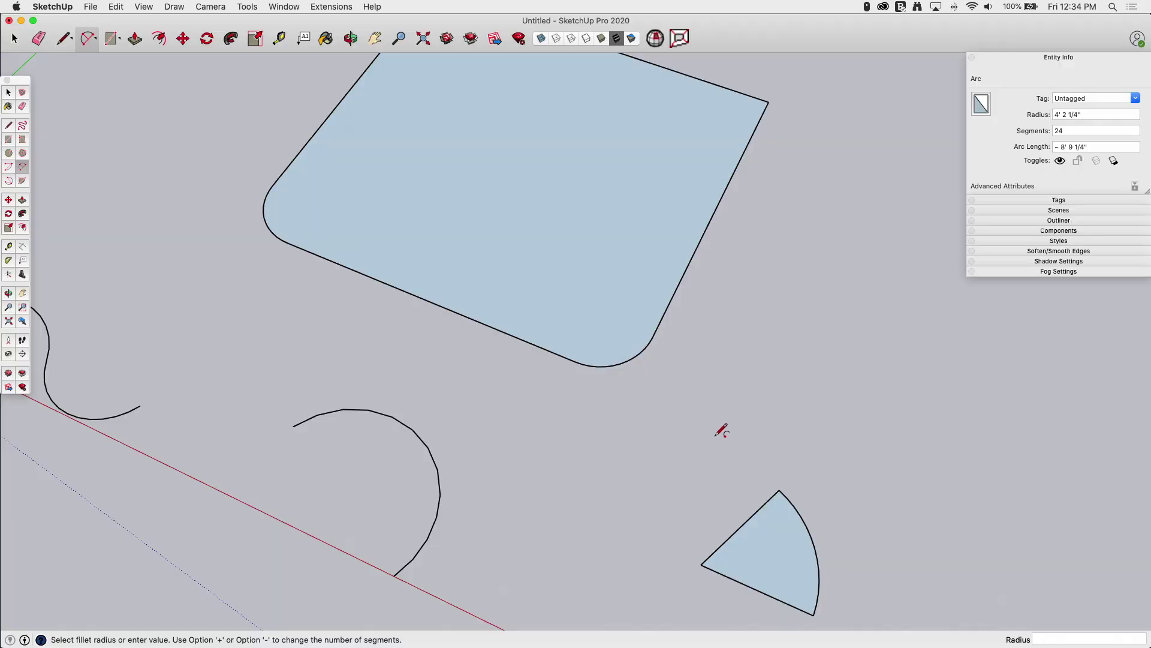
{"action": "scroll", "coordinate": [524, 496], "scroll_direction": "down", "scroll_amount": 3}
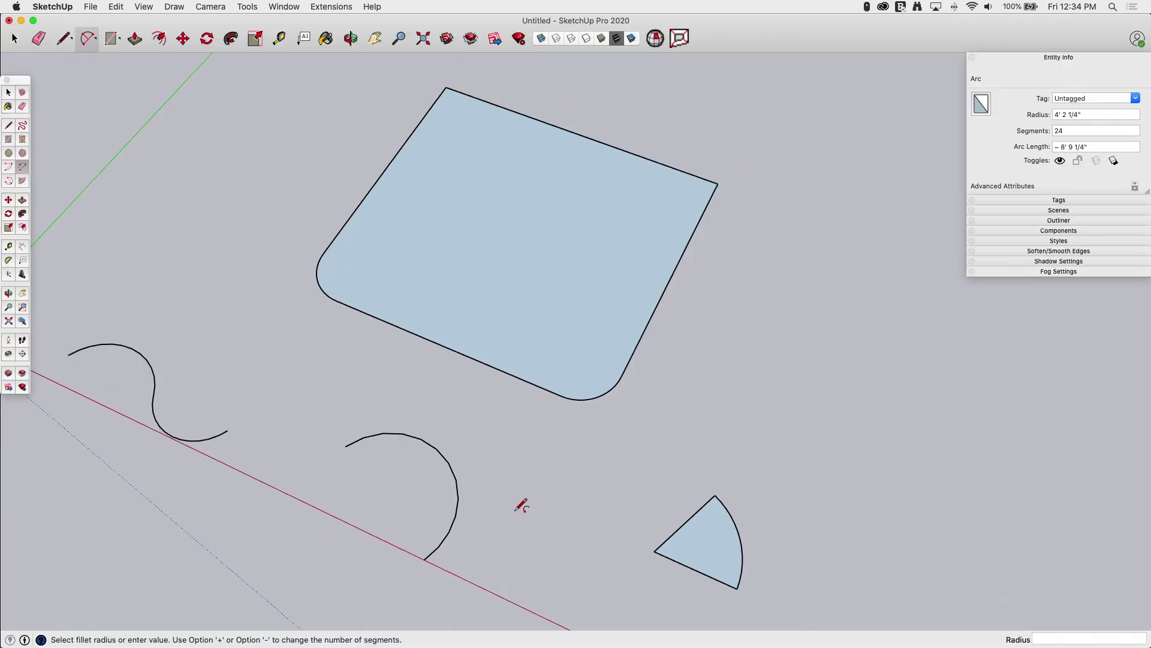
{"action": "double_click", "coordinate": [653, 261]}
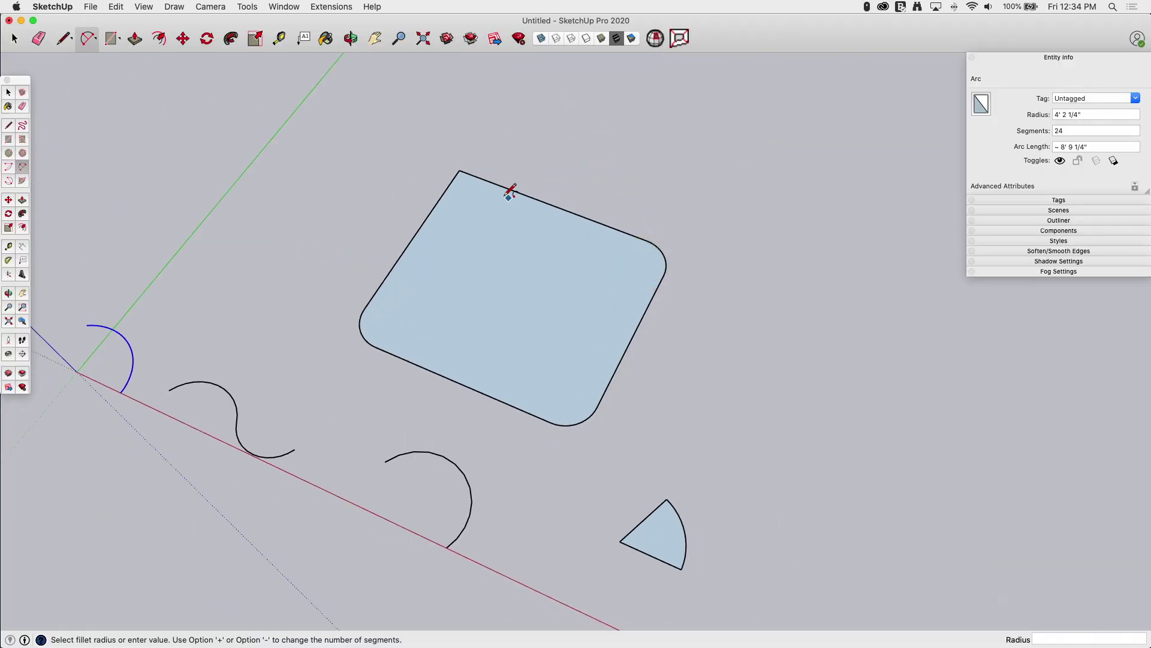
{"action": "double_click", "coordinate": [478, 192]}
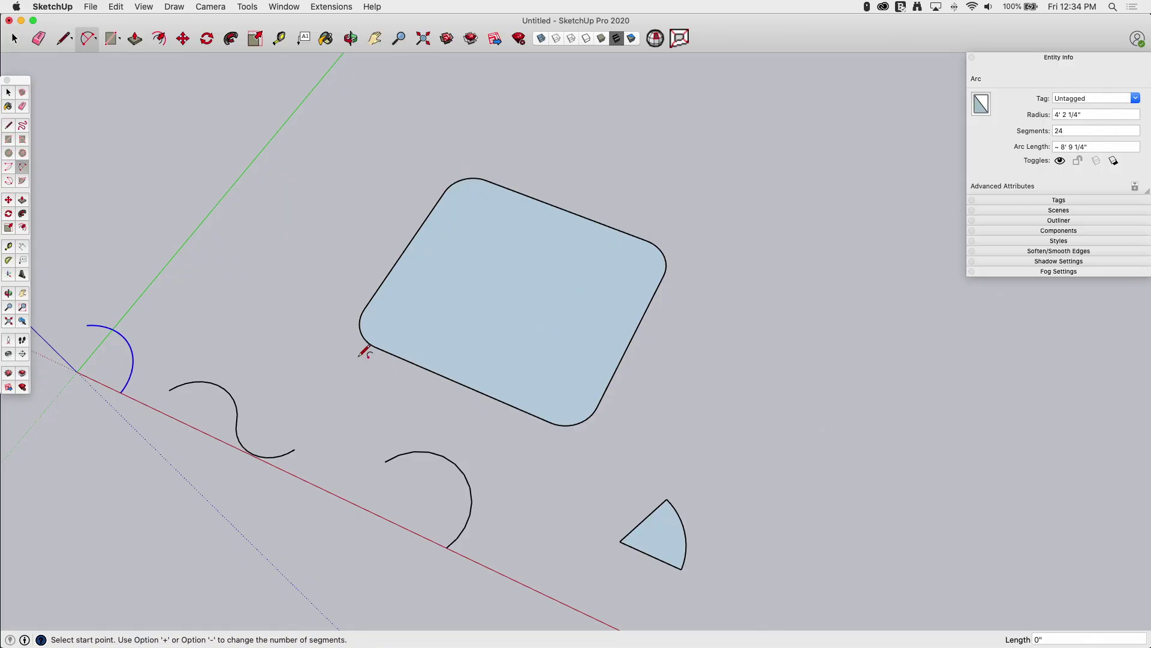